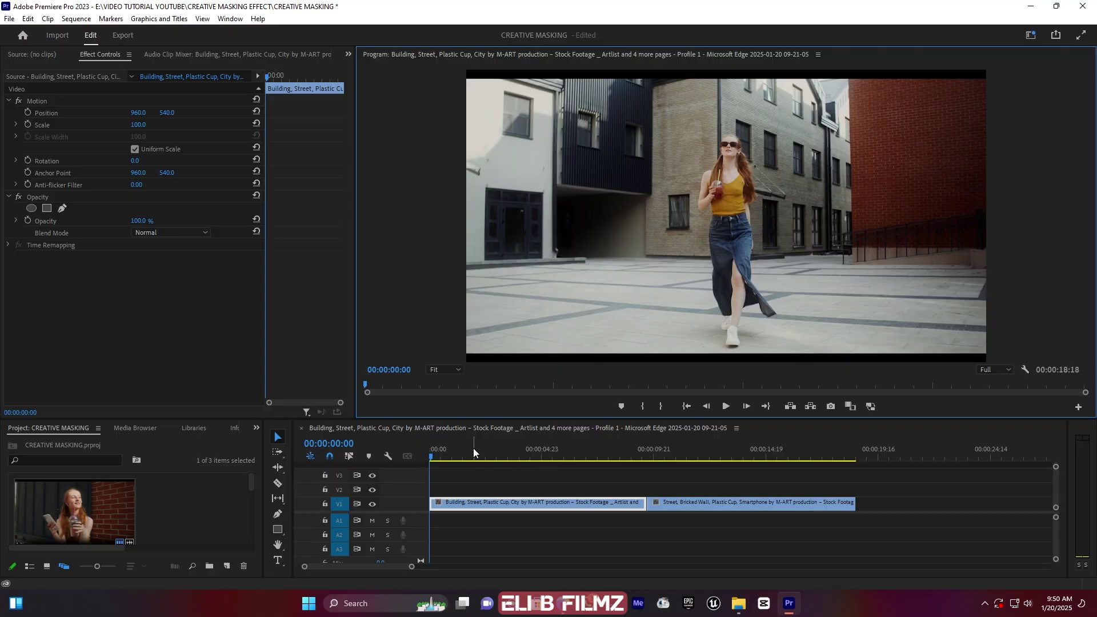
Play the sequence from the beginning to preview the woman walking in the first street clip
key(space)
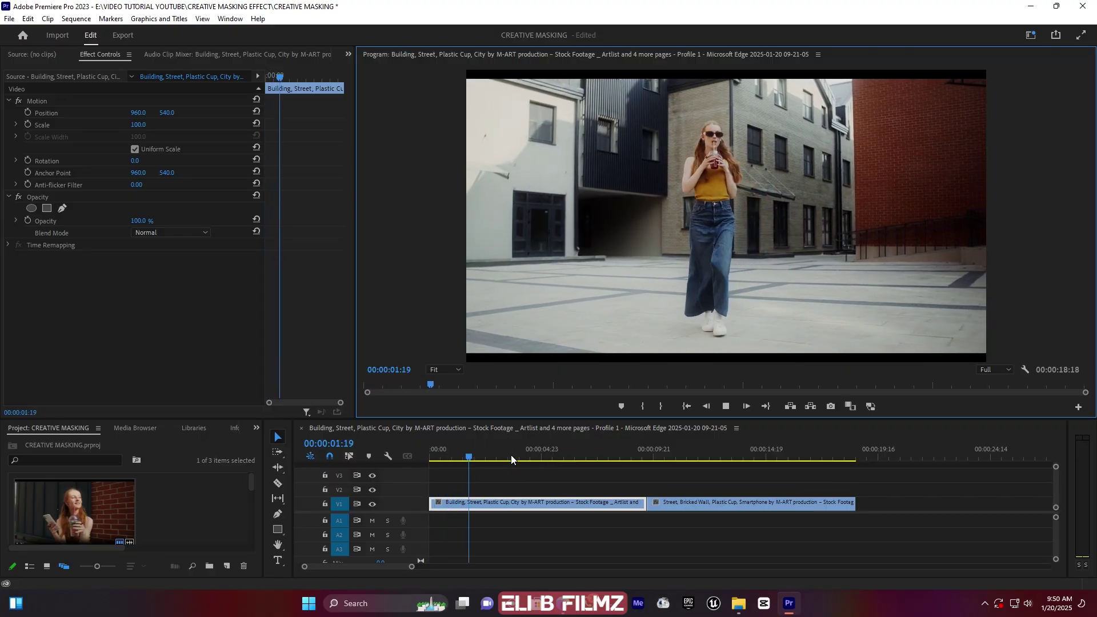
Play the brick-wall clip, then return the playhead to its first frame at 00:00:09:14
click(652, 450)
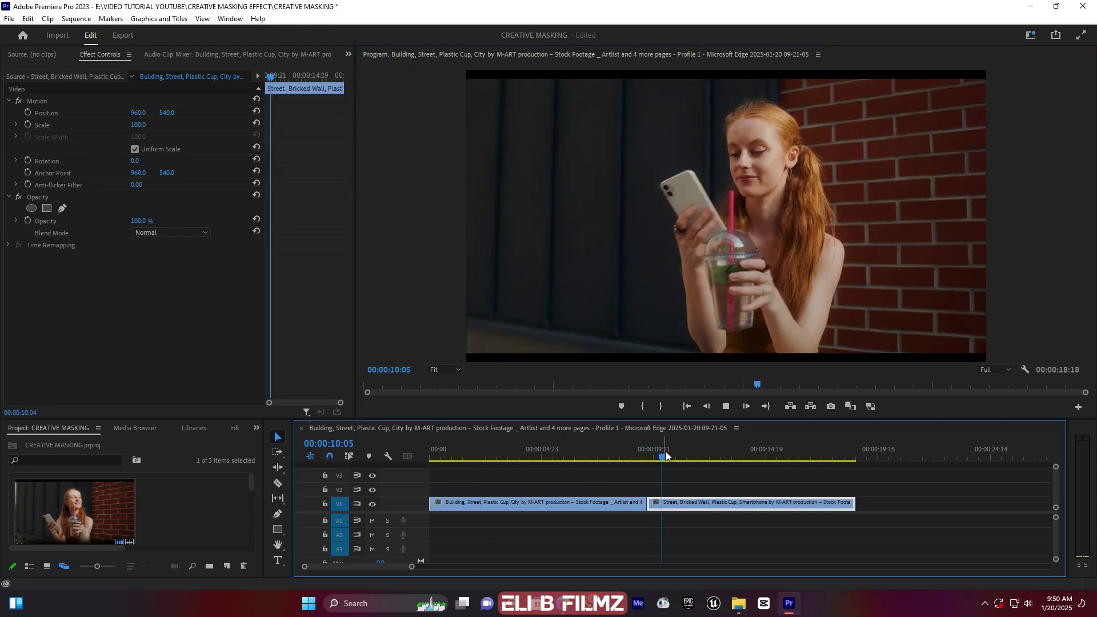
key(space)
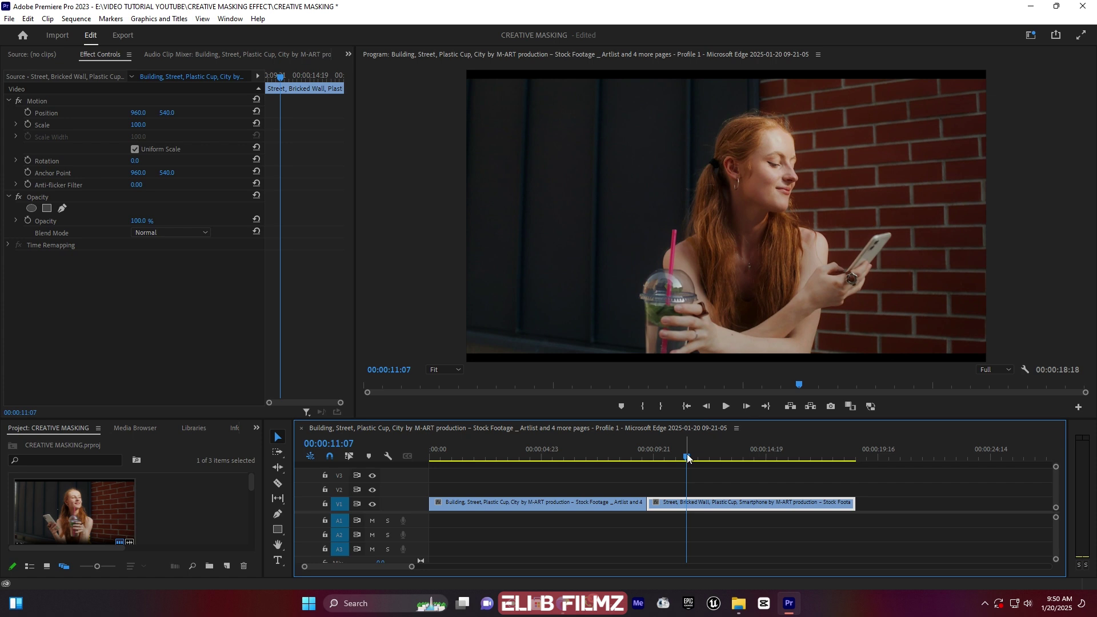
drag(688, 457, 649, 460)
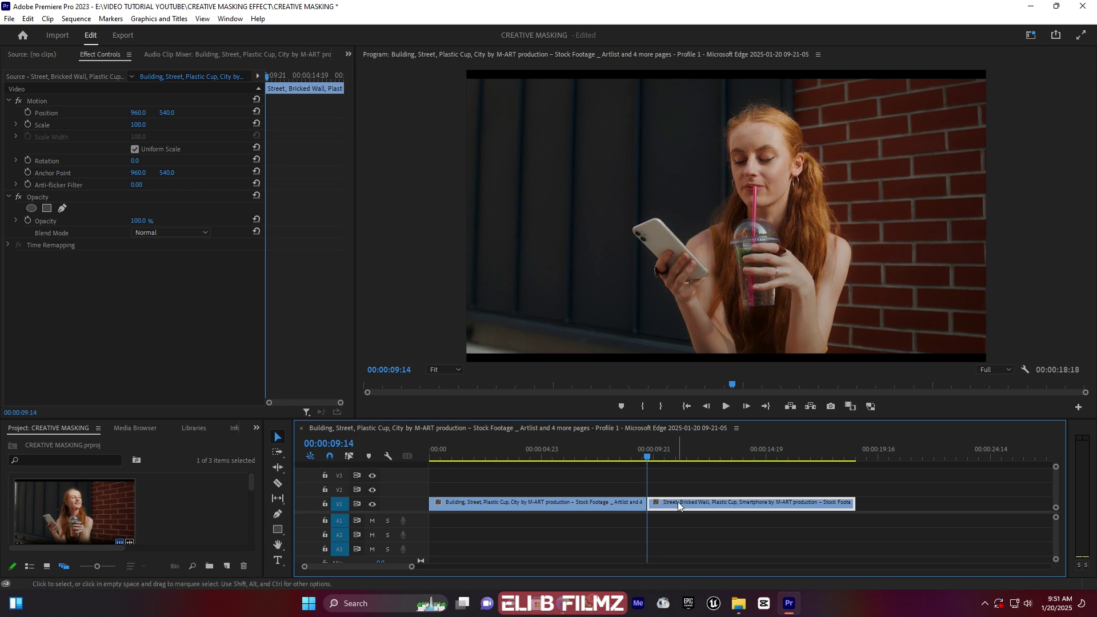
Copy the brick-wall clip onto V2 and turn the copy into a frame hold
alt+drag(678, 502, 678, 488)
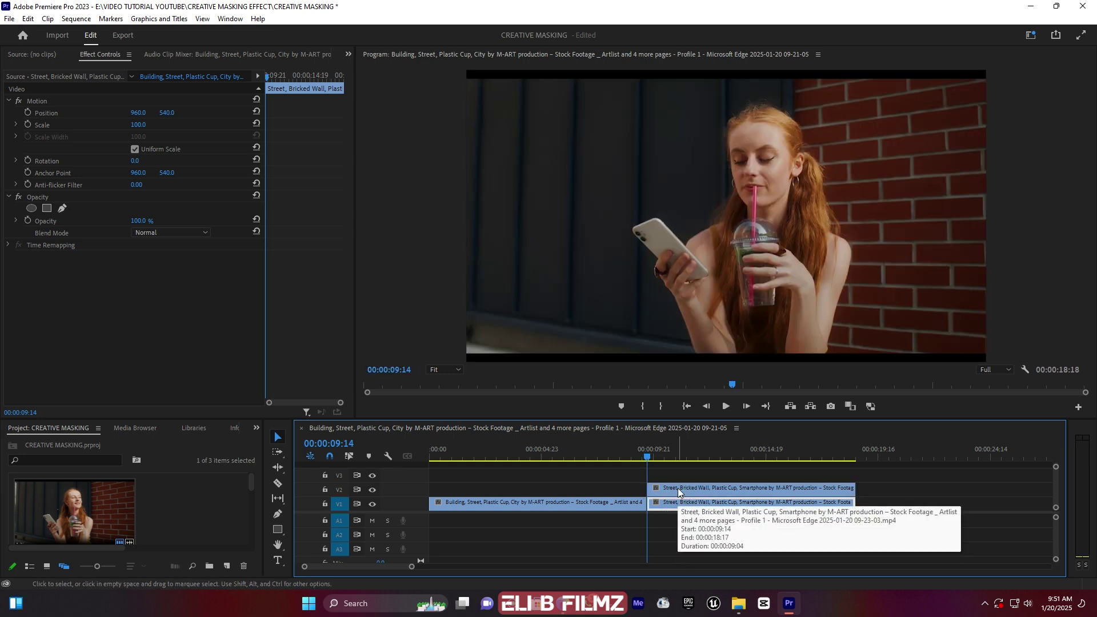
click(687, 488)
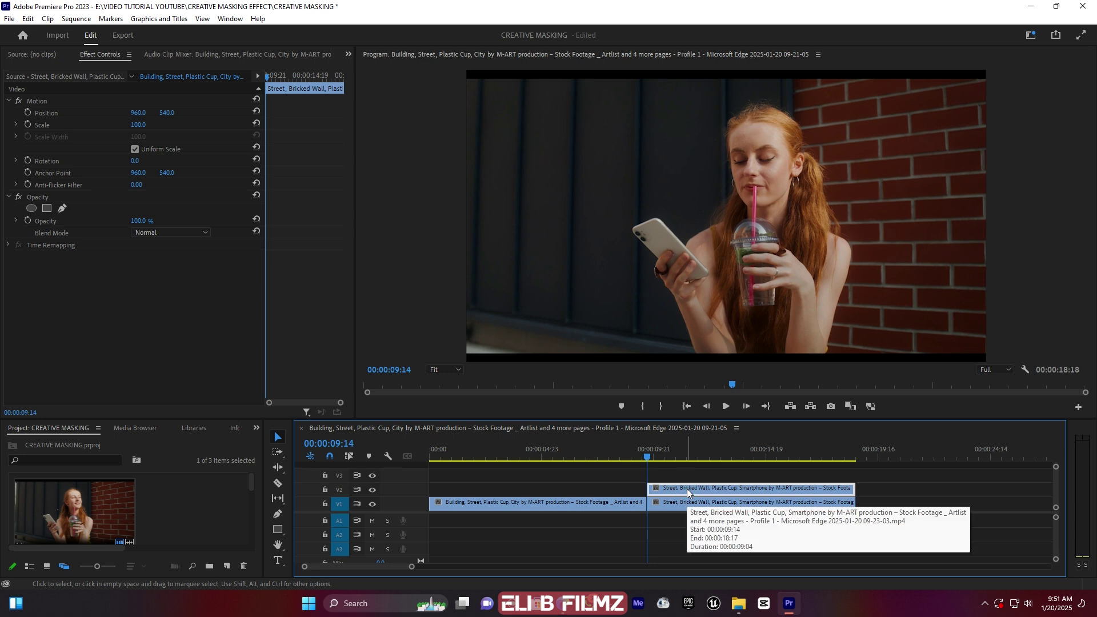
right_click(687, 488)
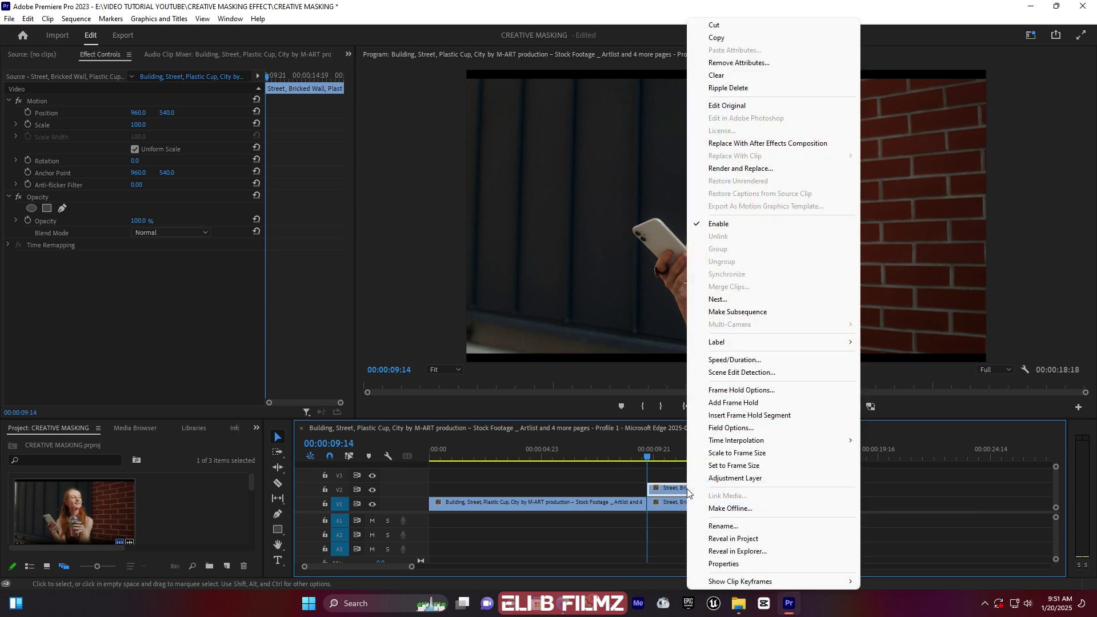
click(754, 403)
mouse_move(649, 456)
mouse_down()
mouse_move(813, 457)
mouse_move(664, 457)
mouse_up()
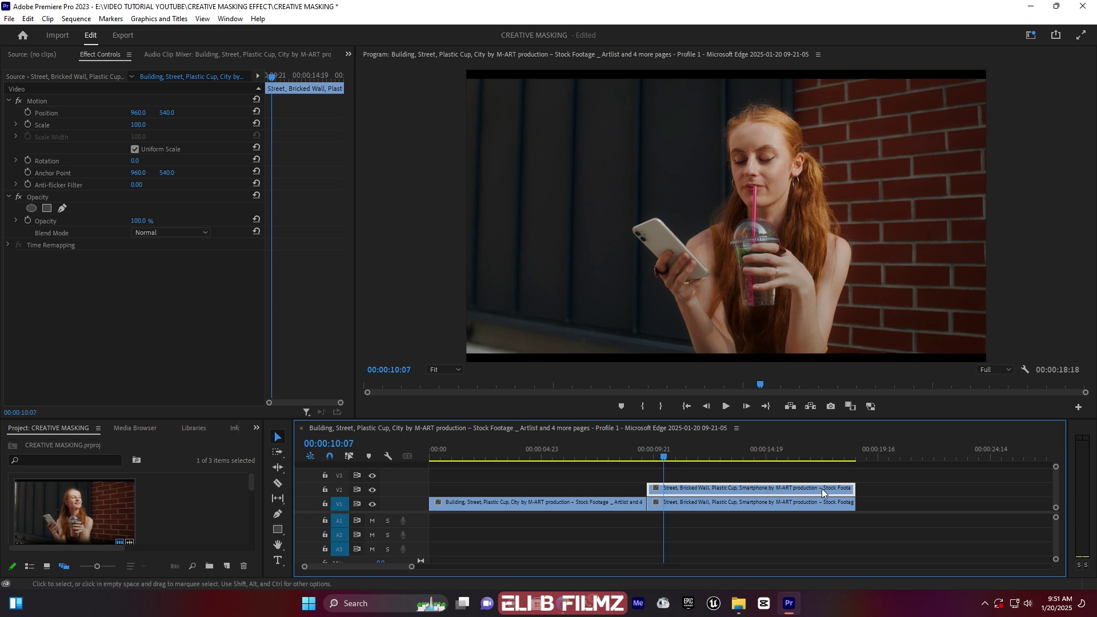
Slide the frozen V2 copy left to end at the cut, preview it, and select it at 00:00:07:11
drag(824, 489, 646, 489)
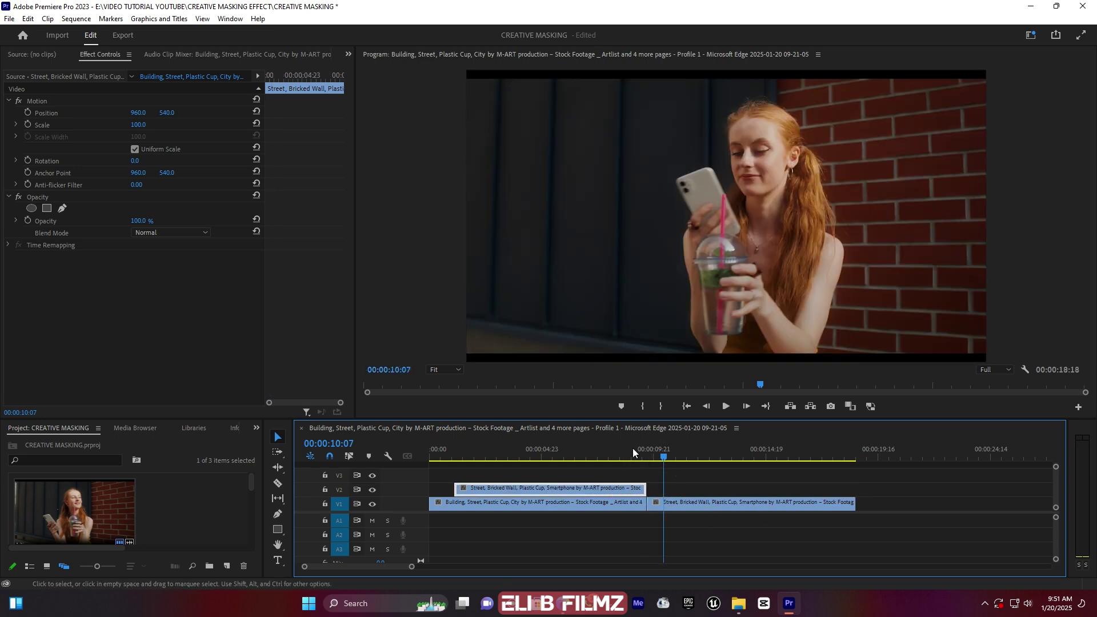
click(632, 451)
key(space)
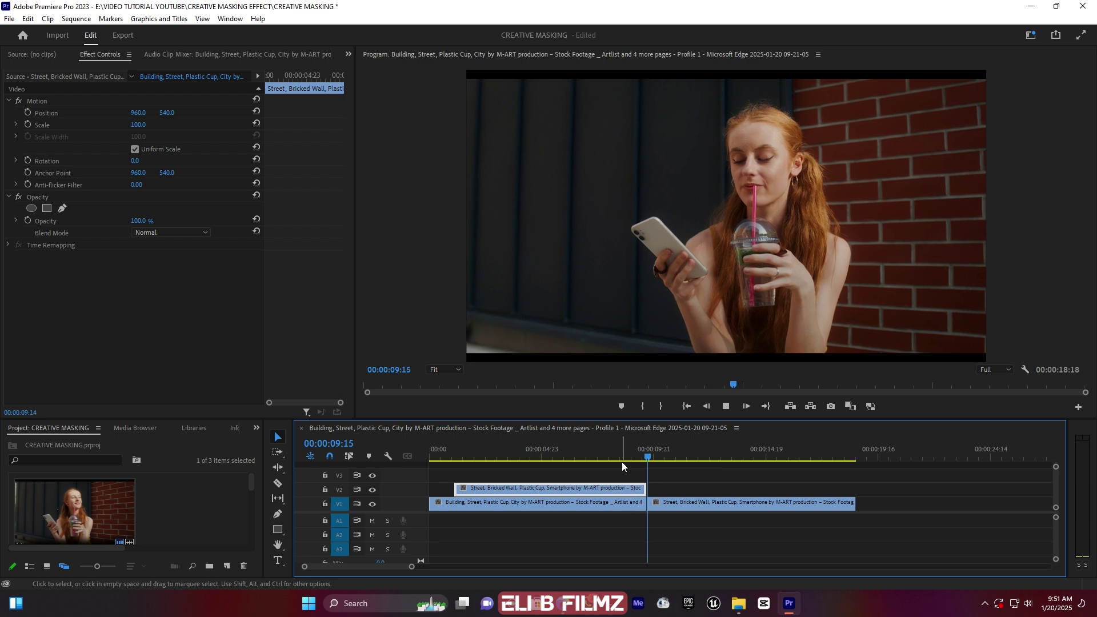
key(space)
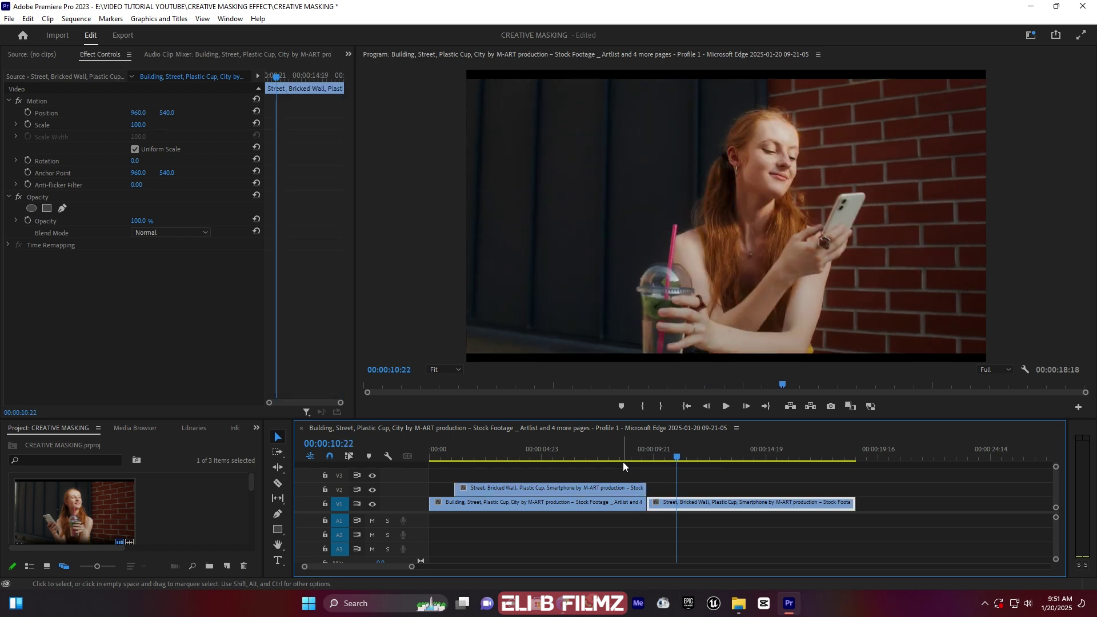
drag(644, 454, 600, 471)
click(602, 491)
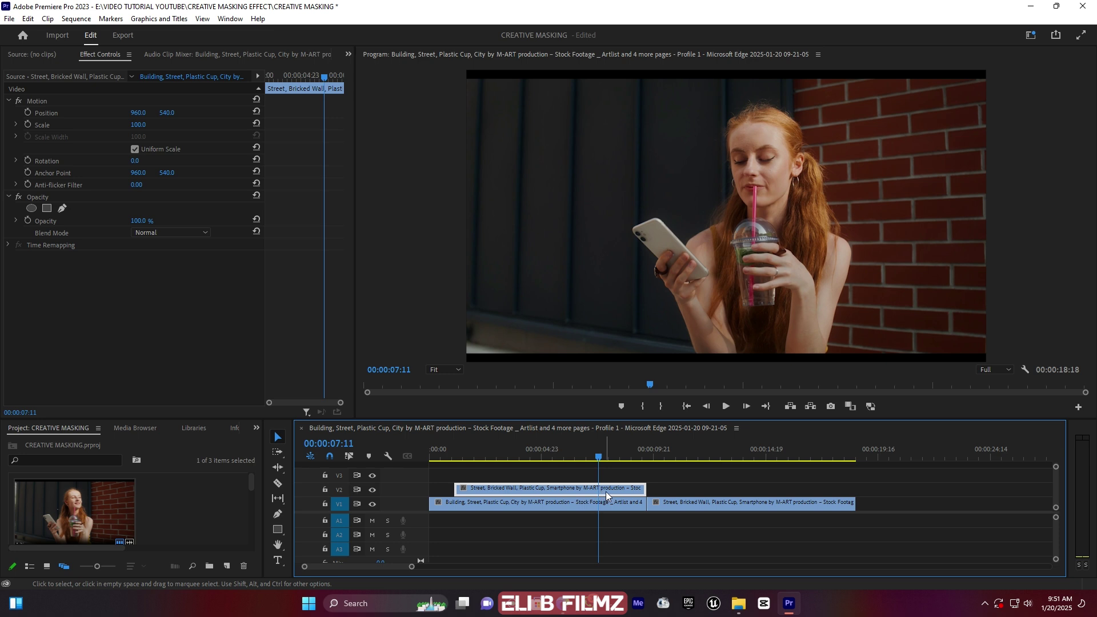
Add a freeform opacity mask to the V2 copy and enlarge the Program monitor at 150% zoom
click(62, 211)
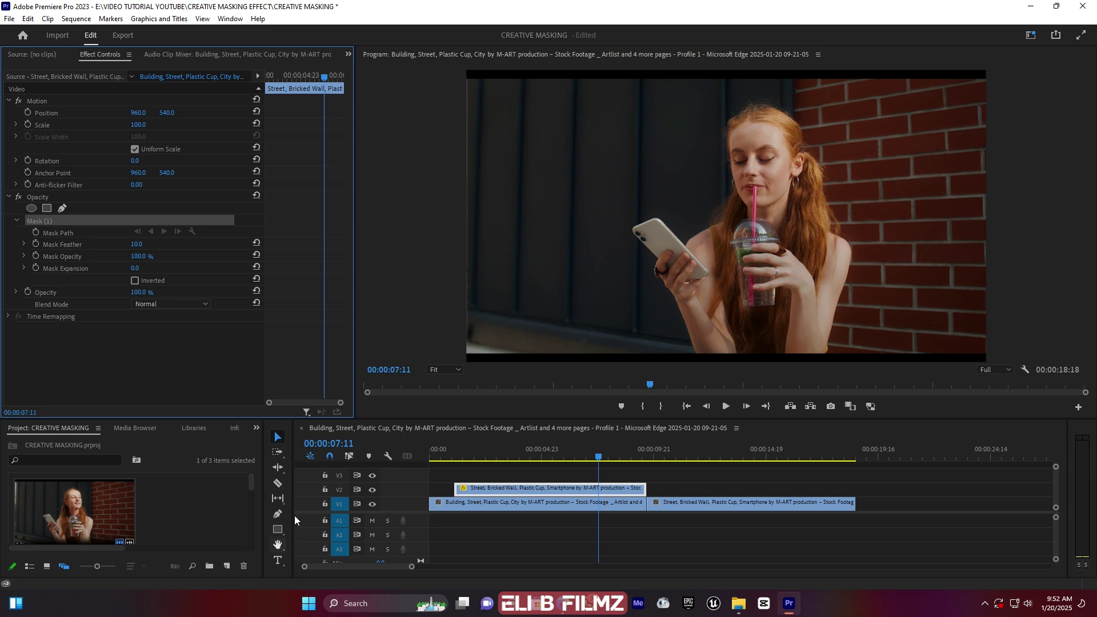
drag(753, 420, 754, 487)
click(437, 436)
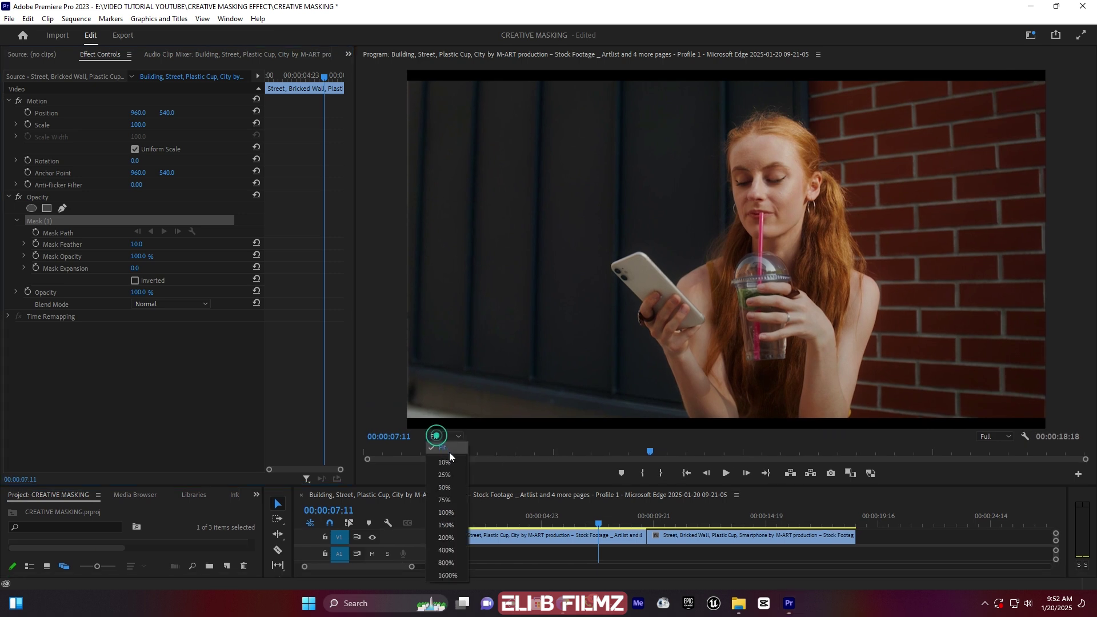
click(448, 539)
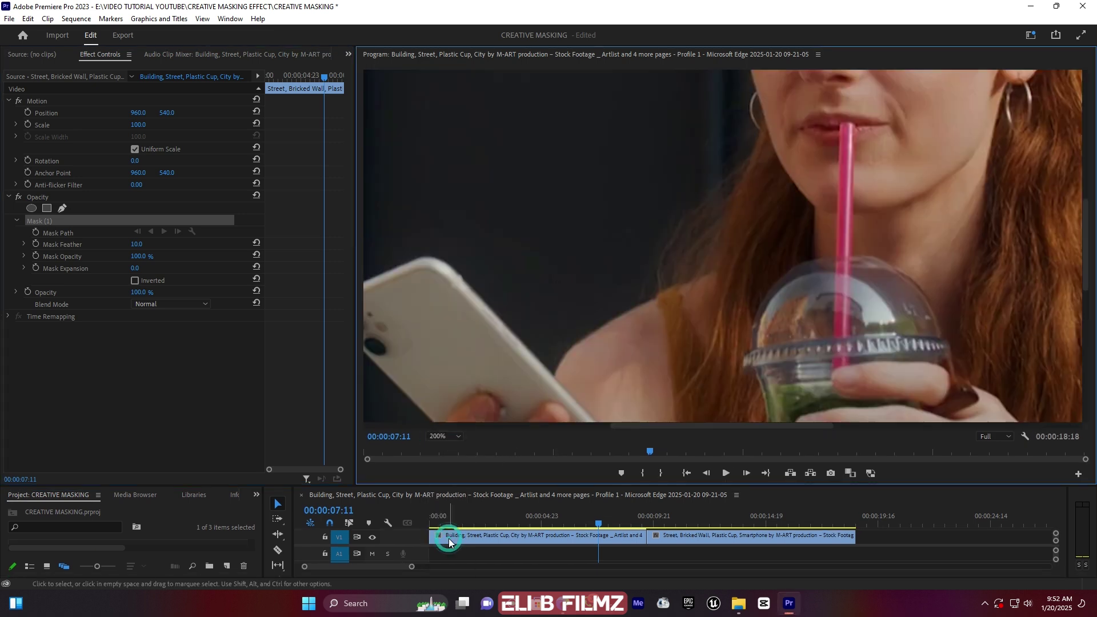
click(447, 435)
click(450, 527)
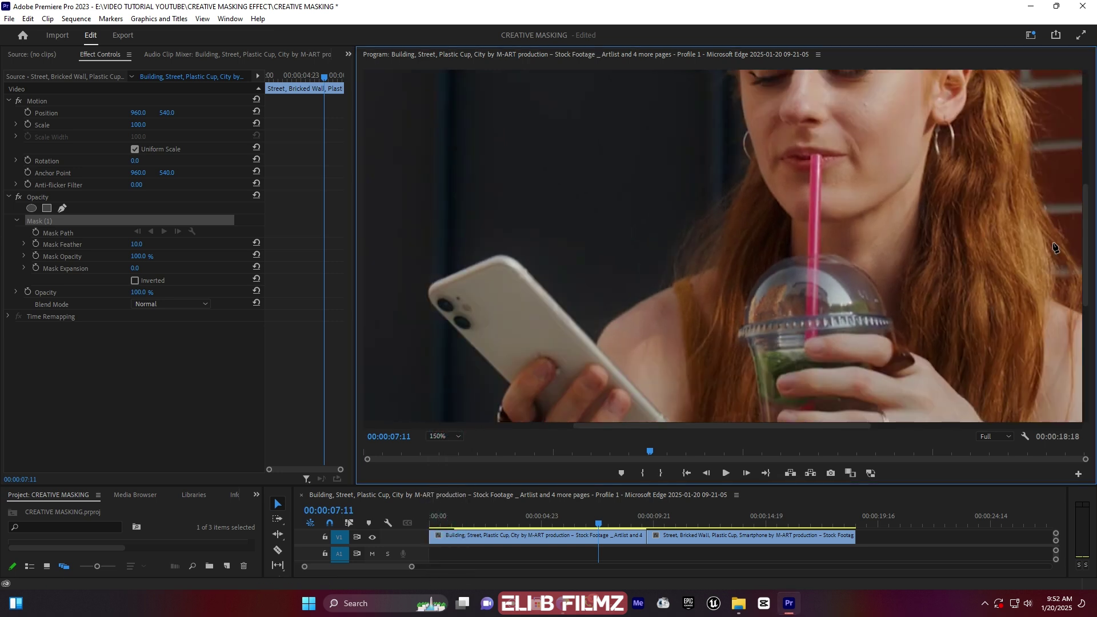
scroll(1084, 277, down, 5)
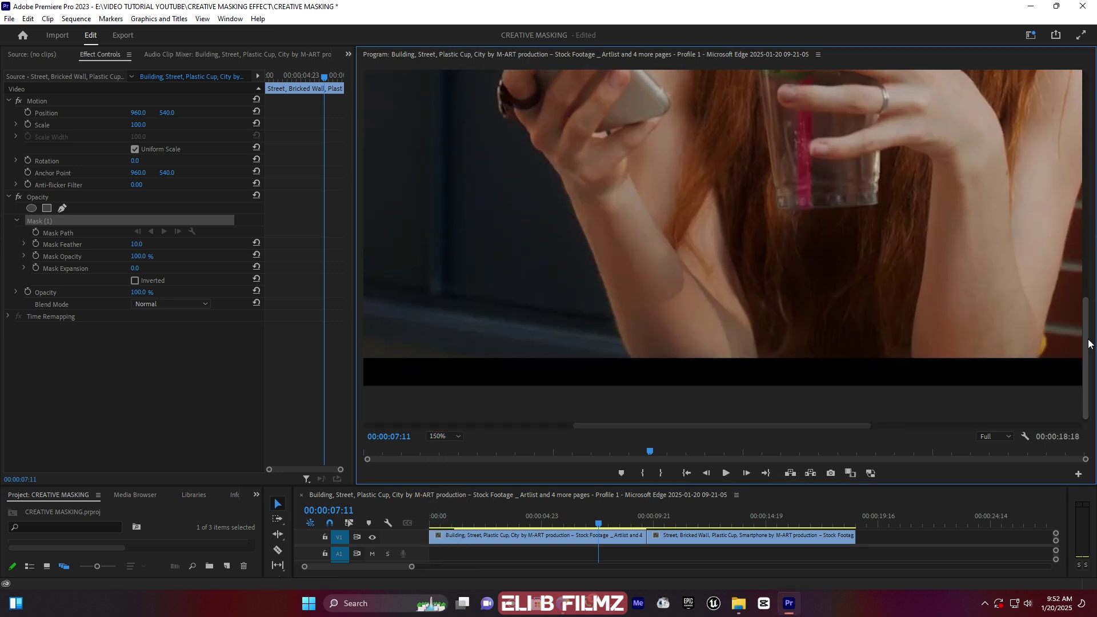
Start the pen mask at the bottom of the woman's arm and trace up the arm's edge
click(634, 359)
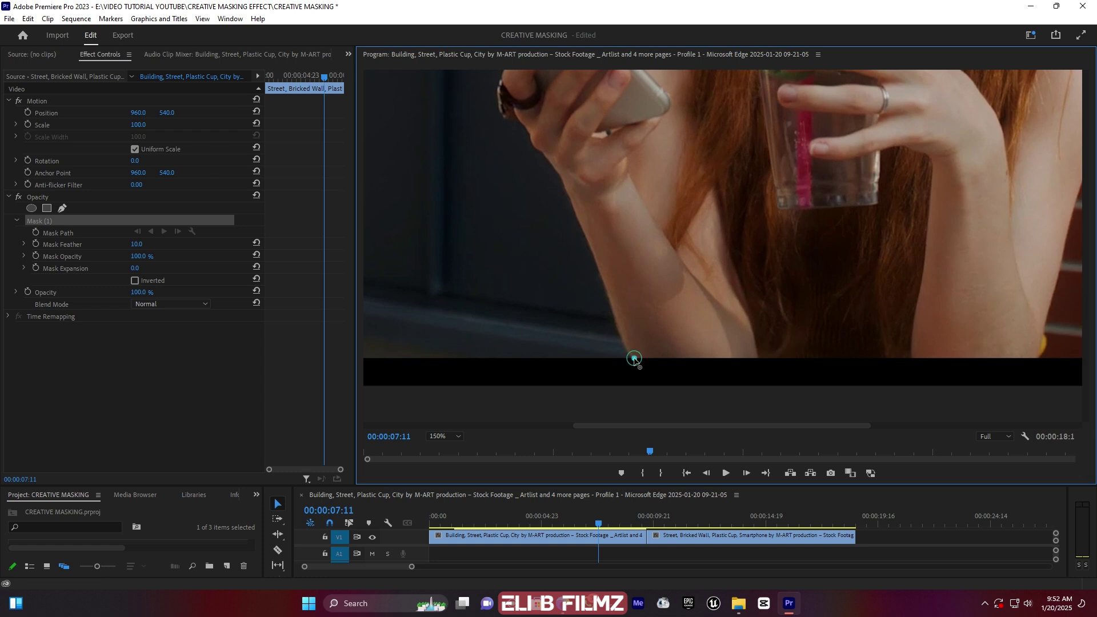
click(610, 309)
drag(605, 291, 600, 278)
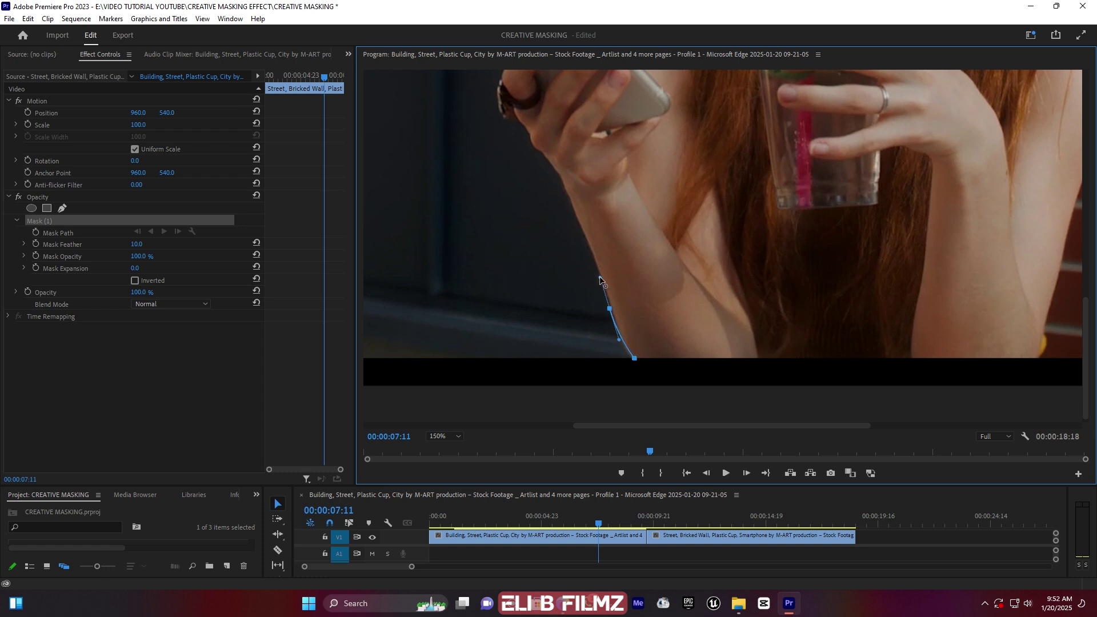
click(587, 243)
click(575, 209)
click(564, 185)
click(553, 169)
click(542, 152)
click(531, 145)
click(530, 133)
Continue the mask around her hand and phone, across the phone's top
key(Left)
key(Left)
key(Left)
scroll(526, 132, up, 3)
click(516, 270)
click(500, 265)
click(497, 242)
click(506, 212)
click(492, 192)
click(440, 141)
click(428, 124)
click(498, 81)
click(559, 132)
Trace the mask along her hair and face and up the left face edge
click(617, 140)
click(651, 120)
click(686, 103)
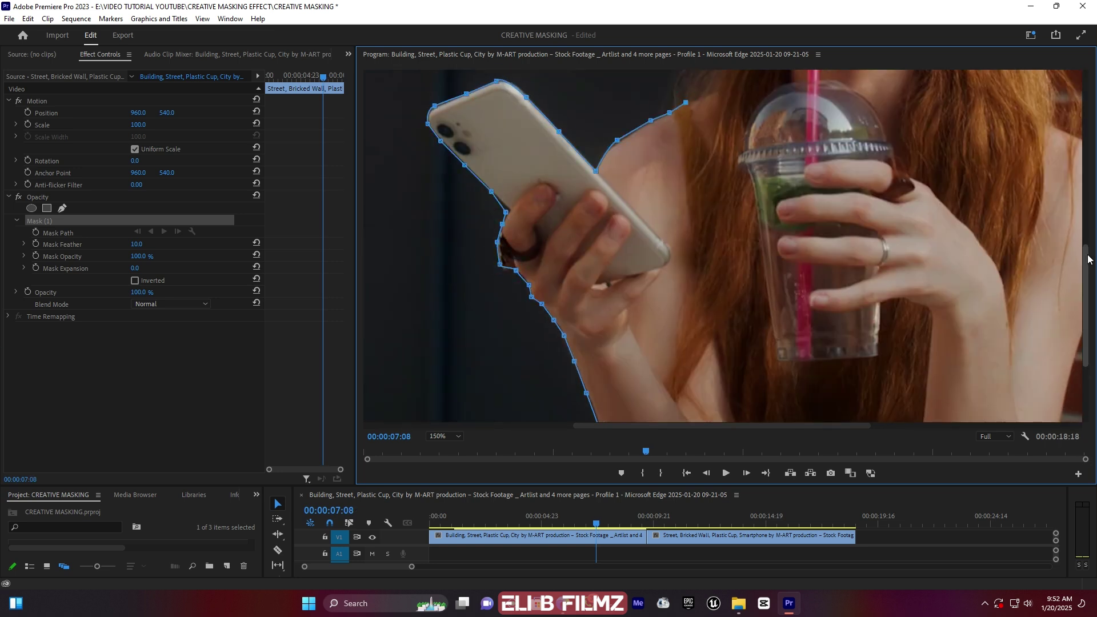
scroll(686, 102, up, 5)
click(709, 316)
click(745, 229)
click(740, 141)
drag(1086, 213, 1089, 148)
click(728, 188)
click(730, 133)
scroll(745, 109, up, 2)
Carry the mask over the top of her head and down the hair's right edge
click(804, 119)
click(883, 131)
click(957, 184)
click(967, 254)
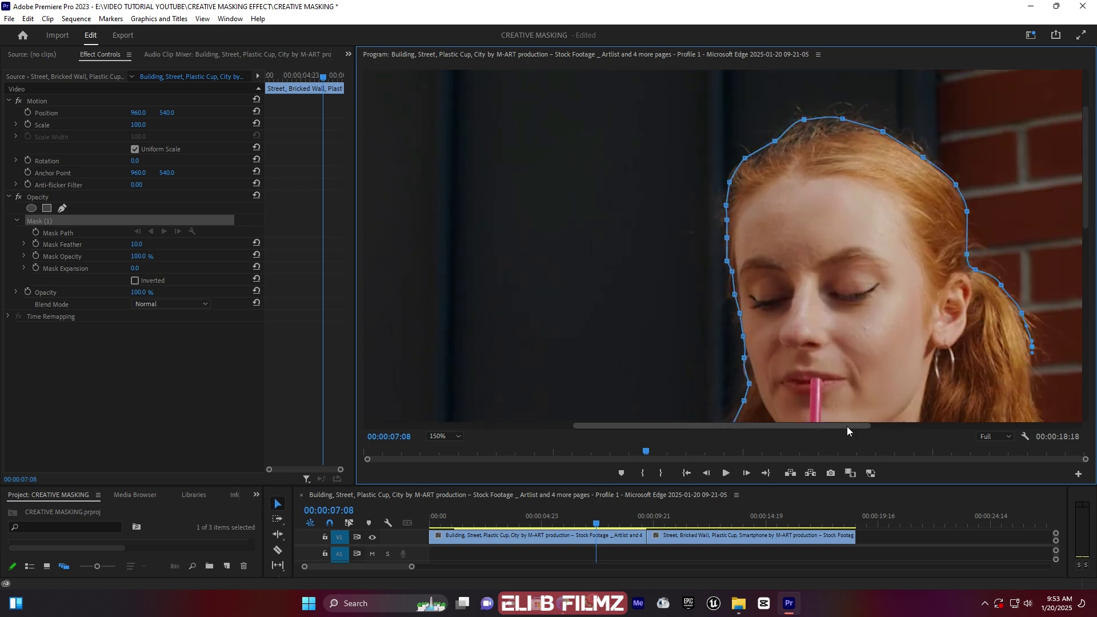
drag(848, 426, 916, 425)
scroll(865, 204, down, 4)
click(873, 247)
click(895, 285)
click(913, 319)
click(921, 350)
scroll(920, 354, down, 3)
drag(955, 237, 955, 269)
Finish the right edge, close the path along the bottom, and set monitor zoom to Fit
click(950, 283)
click(936, 334)
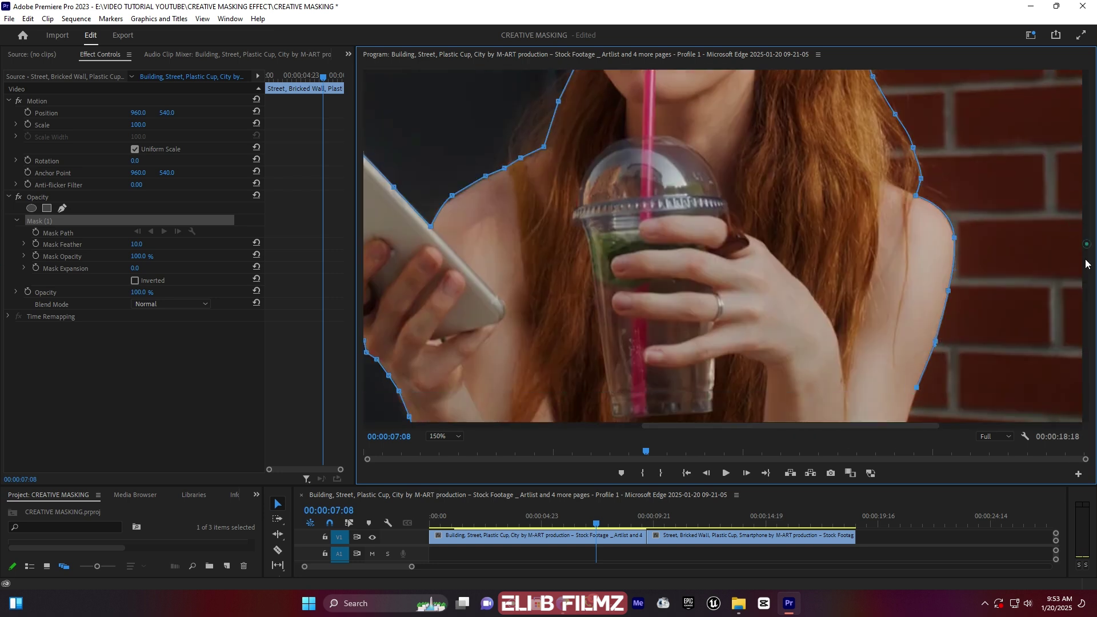
drag(1086, 245, 1086, 320)
click(907, 213)
click(889, 282)
click(875, 330)
click(873, 351)
click(470, 352)
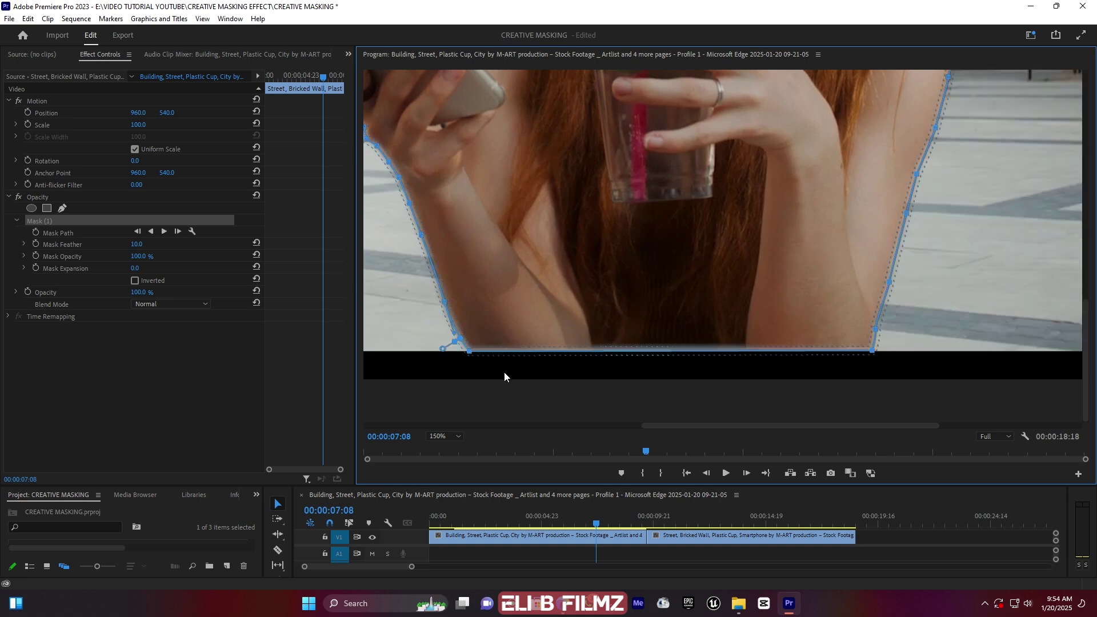
click(443, 437)
click(449, 450)
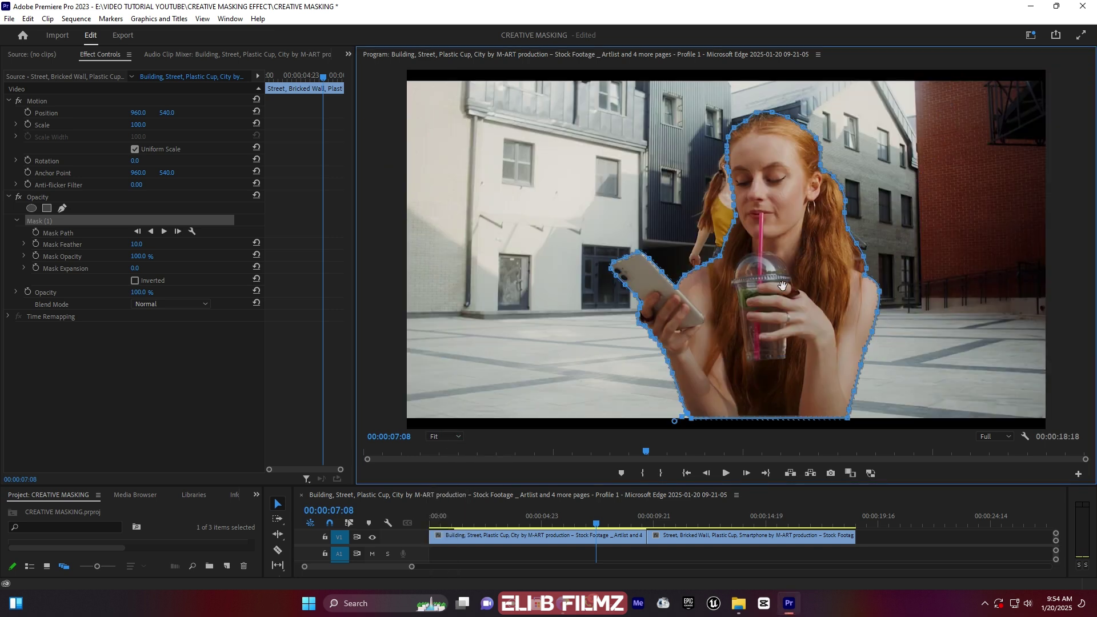
Set the Mask (1) feather to 0, then raise it to 4
click(441, 438)
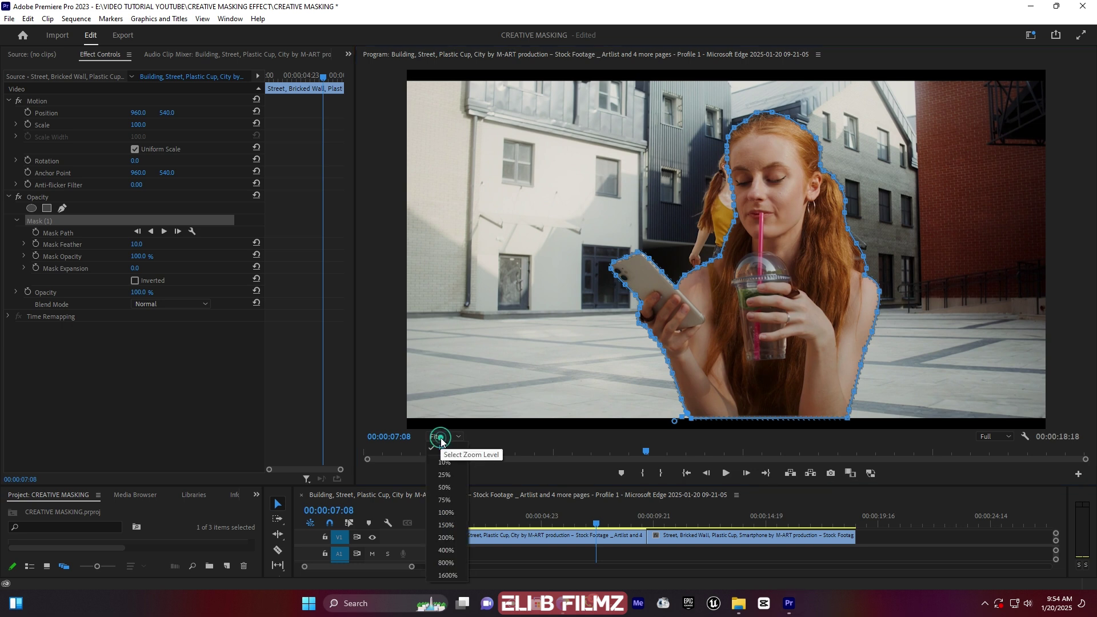
click(455, 526)
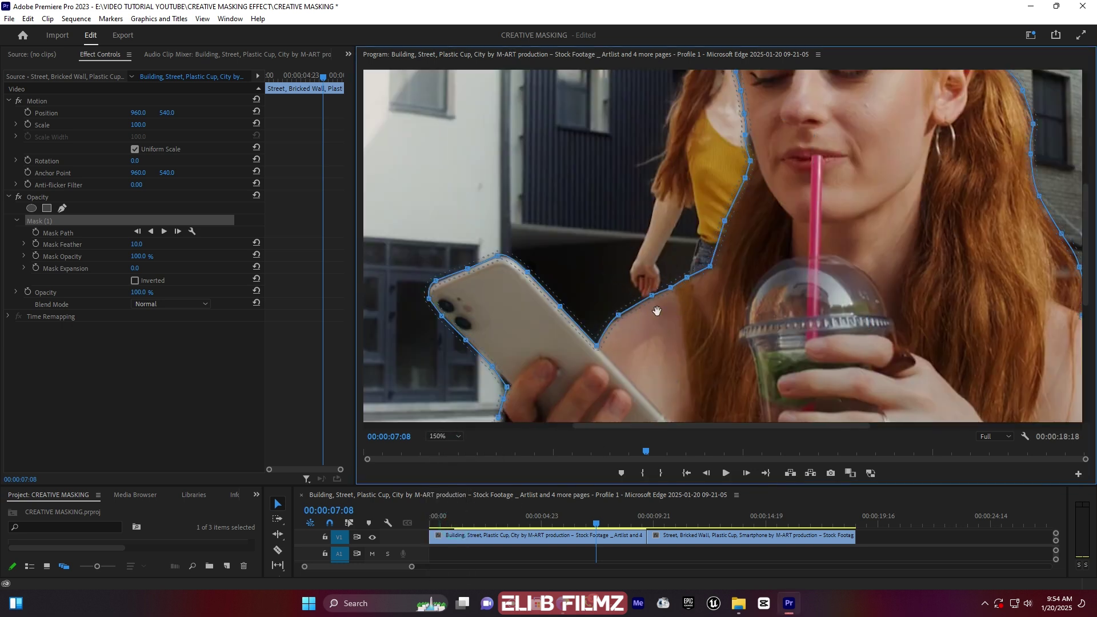
click(138, 245)
text(0)
key(Return)
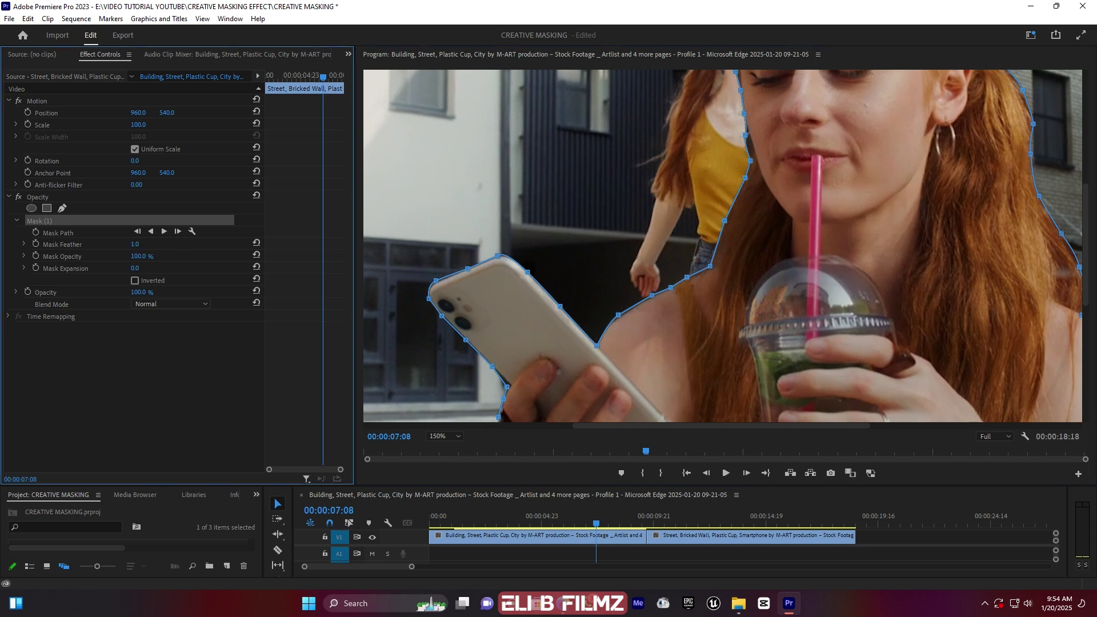
drag(135, 245, 147, 245)
Fit the Program monitor view and enlarge the timeline panel
click(447, 438)
click(445, 454)
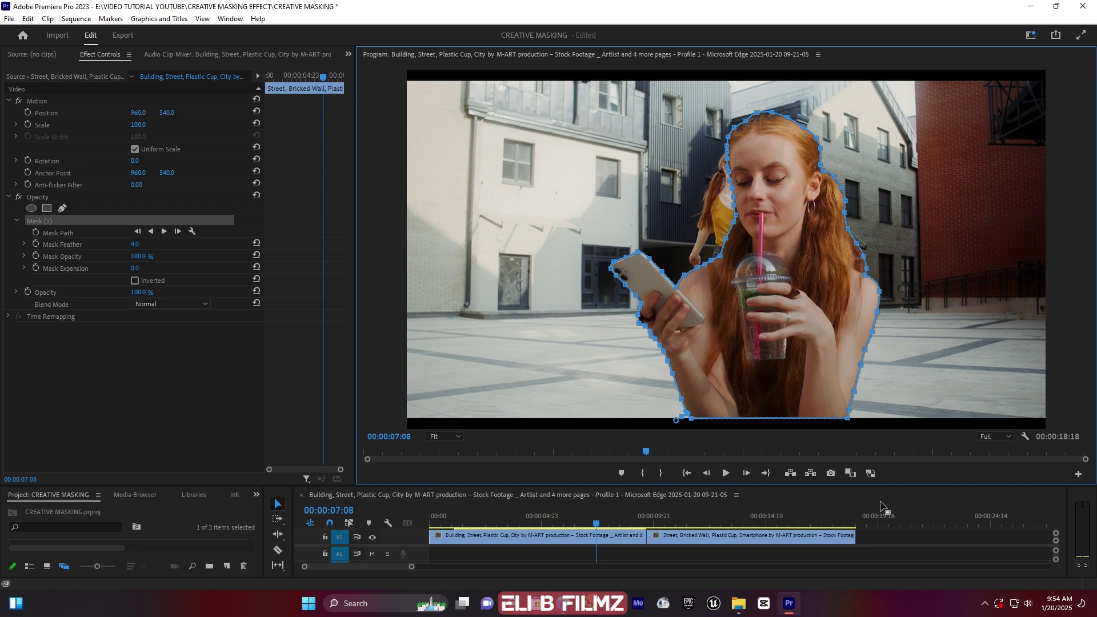
drag(891, 486, 890, 454)
click(603, 512)
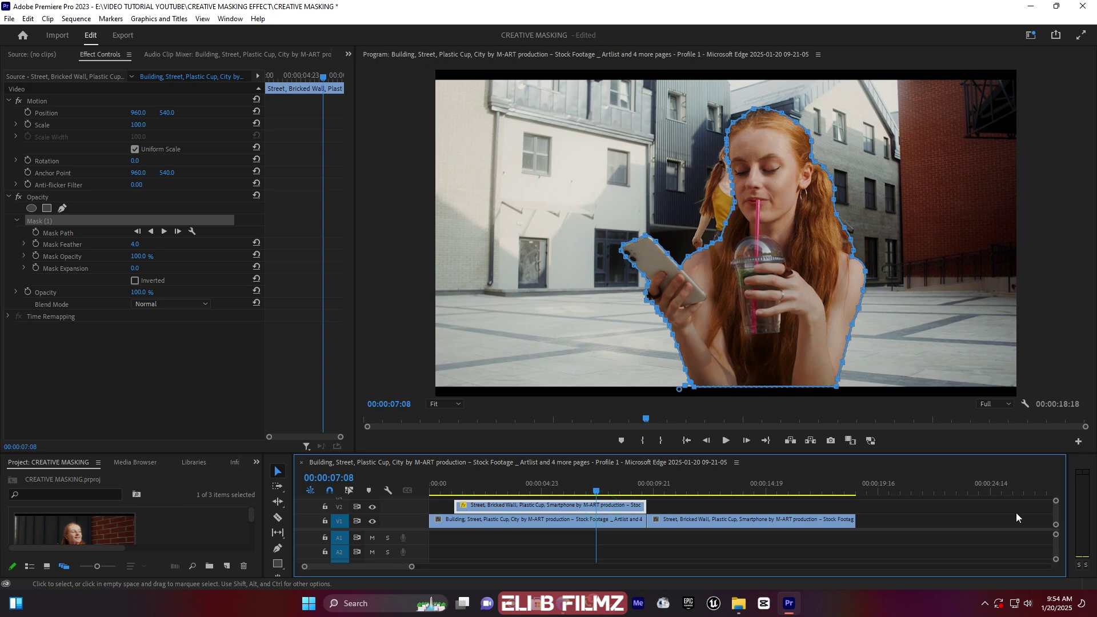
Label the V2 cutout clip Forest green and Alt-drag a duplicate onto V3
right_click(557, 507)
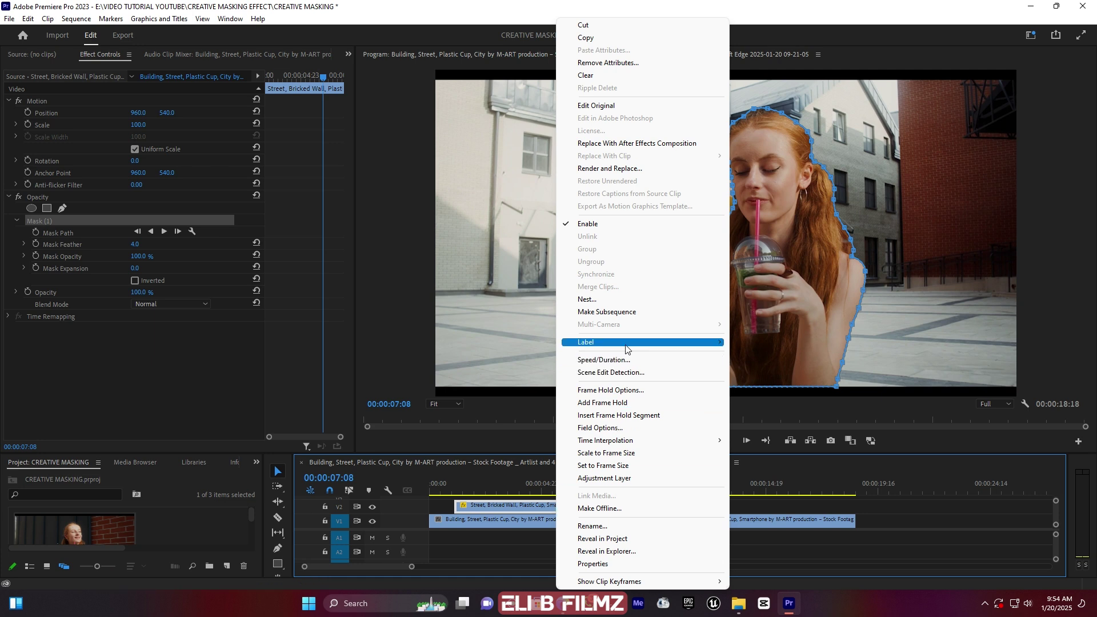
mouse_move(628, 349)
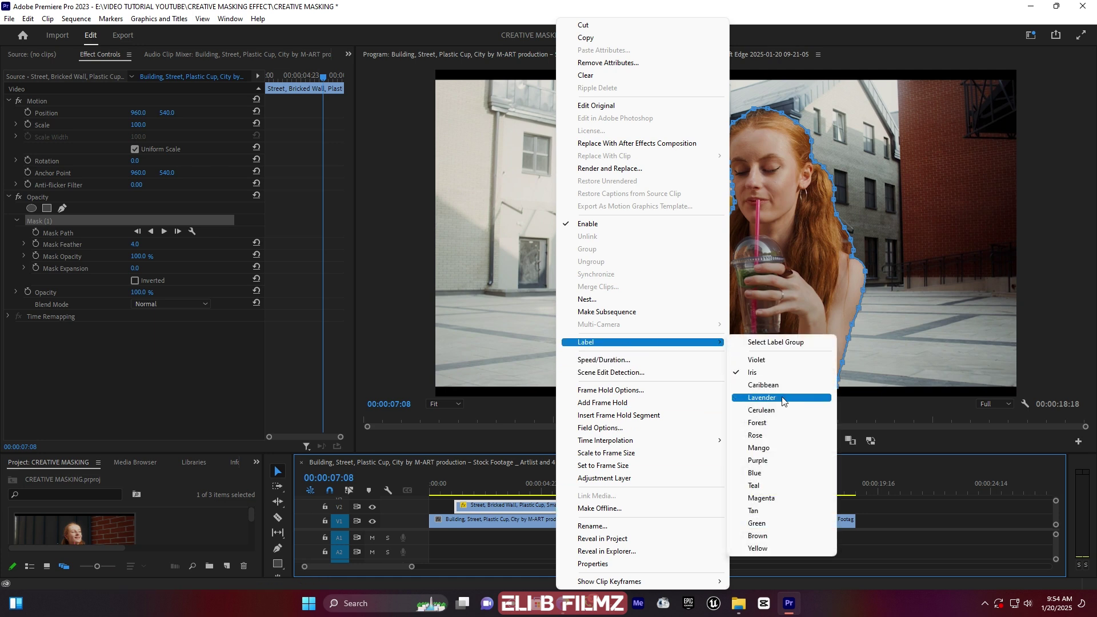
click(767, 424)
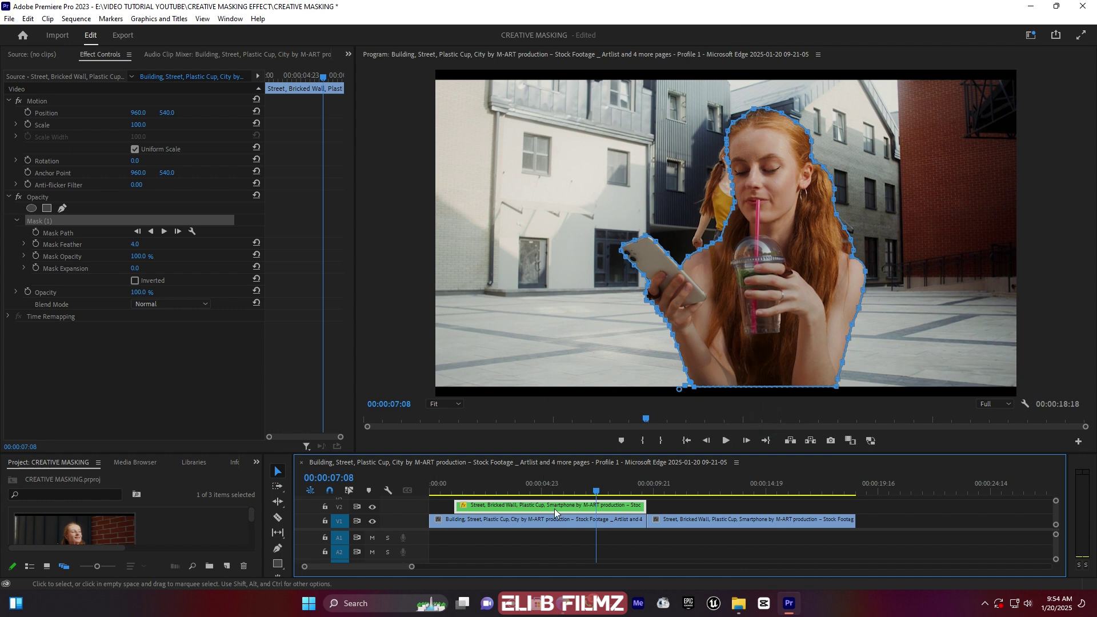
drag(727, 453, 725, 416)
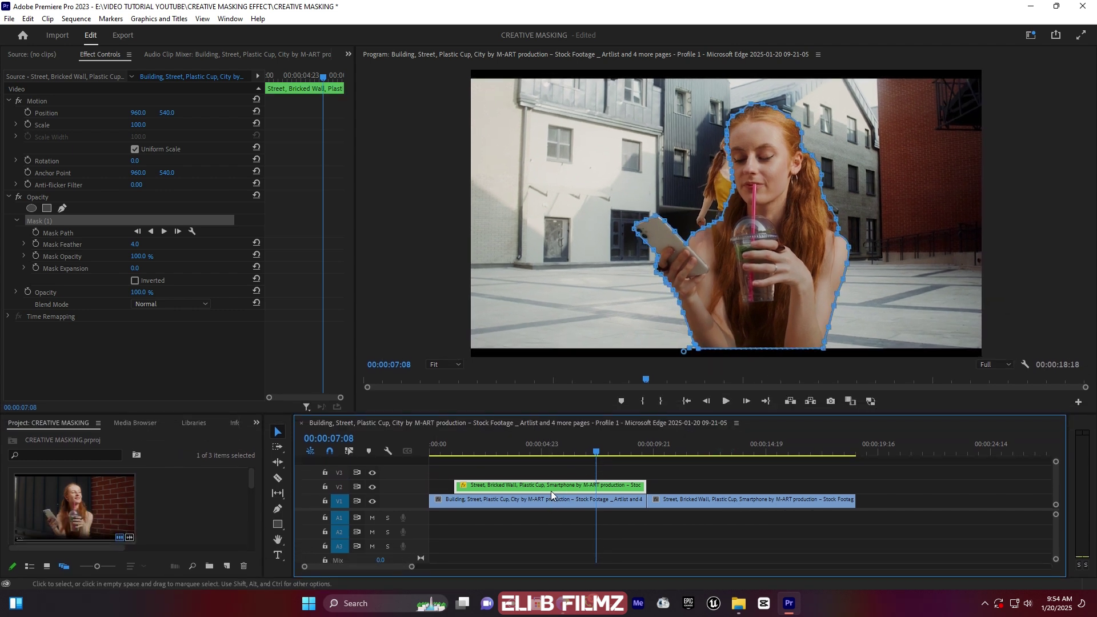
drag(560, 484, 560, 475)
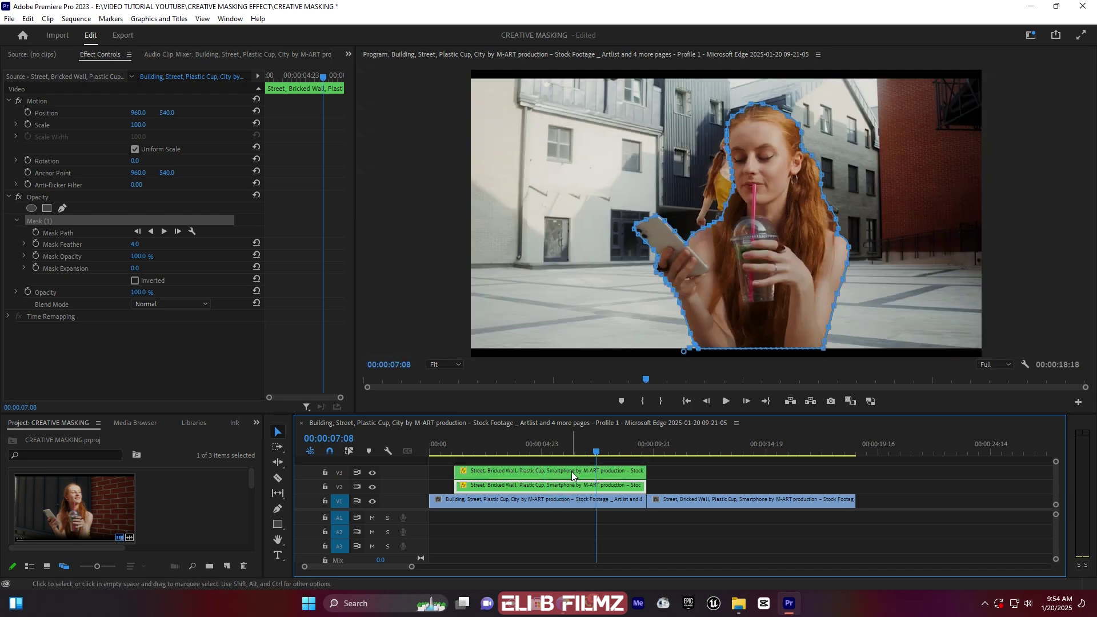
Turn off track V2's output and delete the copied Mask (1) from the V3 duplicate
click(571, 472)
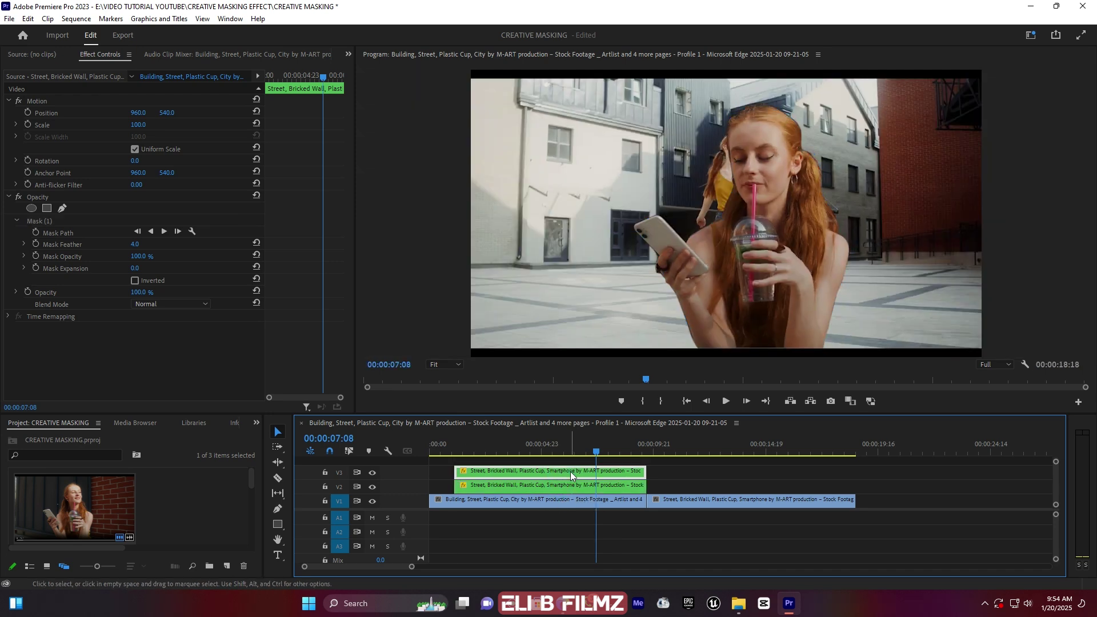
click(374, 486)
click(36, 221)
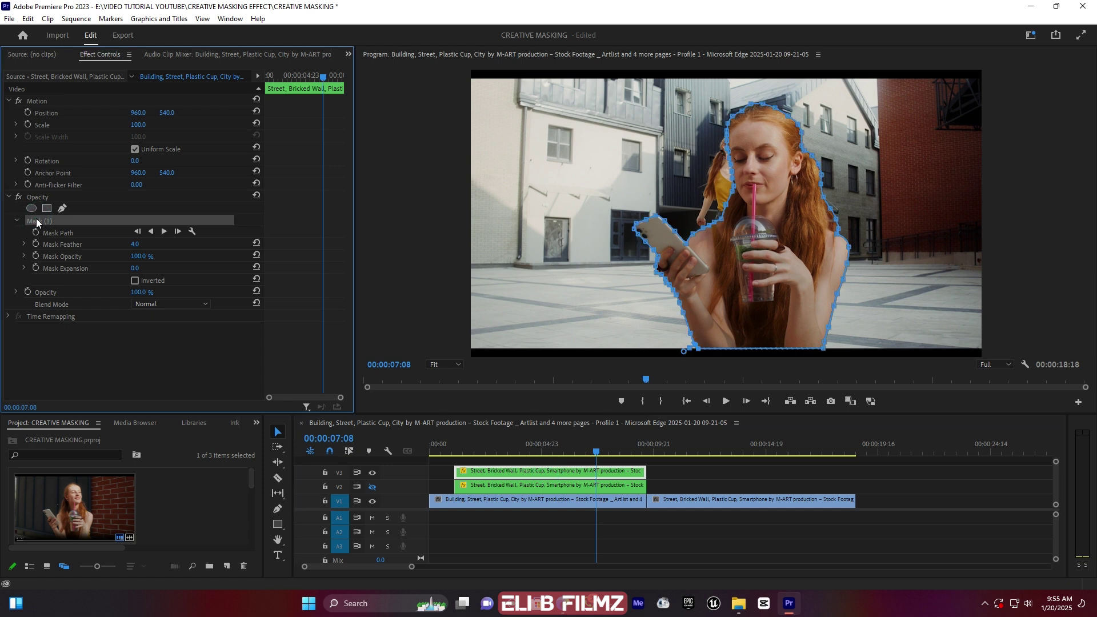
key(Delete)
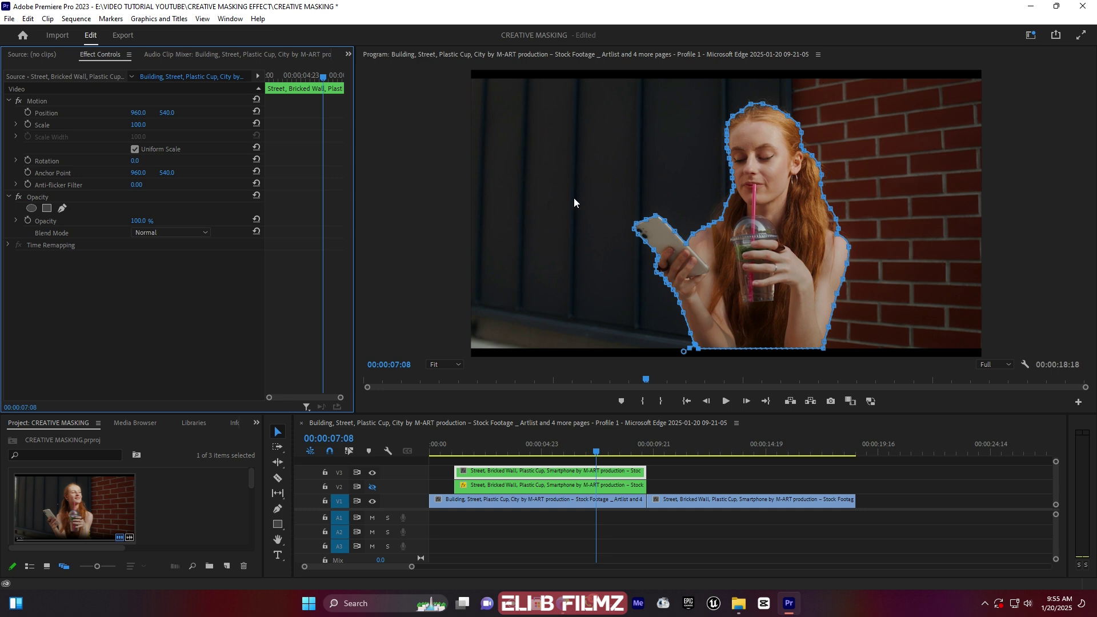
Start a new pen mask on the V3 clip and view the Program monitor at 100%
click(63, 210)
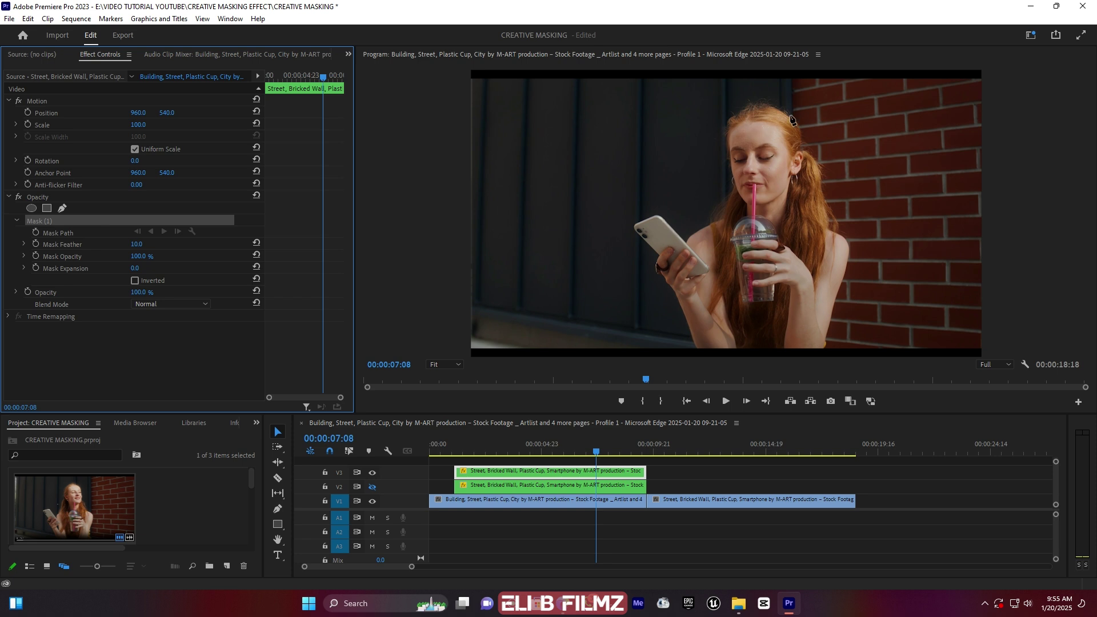
click(452, 364)
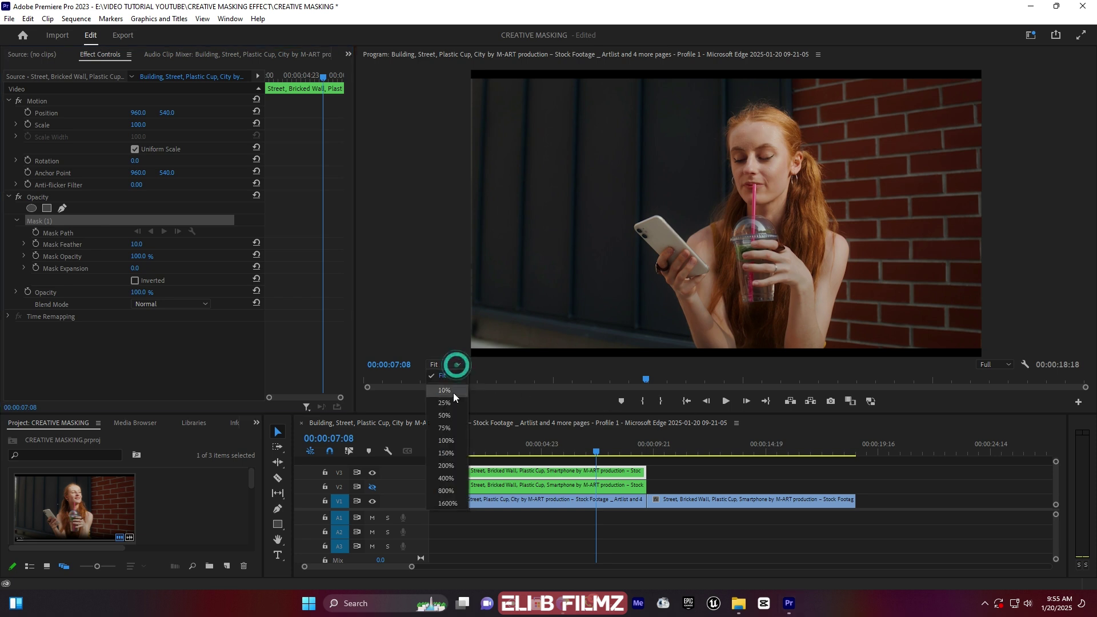
click(451, 442)
drag(1086, 195, 1085, 114)
Place mask points from the frame's top edge along her hair and down her shoulder
click(868, 113)
click(872, 204)
click(837, 181)
click(799, 173)
click(745, 197)
click(732, 221)
click(731, 247)
scroll(730, 247, down, 3)
click(735, 150)
click(741, 185)
click(746, 205)
click(741, 227)
click(724, 275)
click(721, 284)
click(692, 298)
click(659, 315)
click(645, 331)
click(642, 340)
Trace the mask around the phone's edge and down her hand and arm to the bottom-left corner
scroll(642, 340, down, 2)
scroll(1073, 265, down, 1)
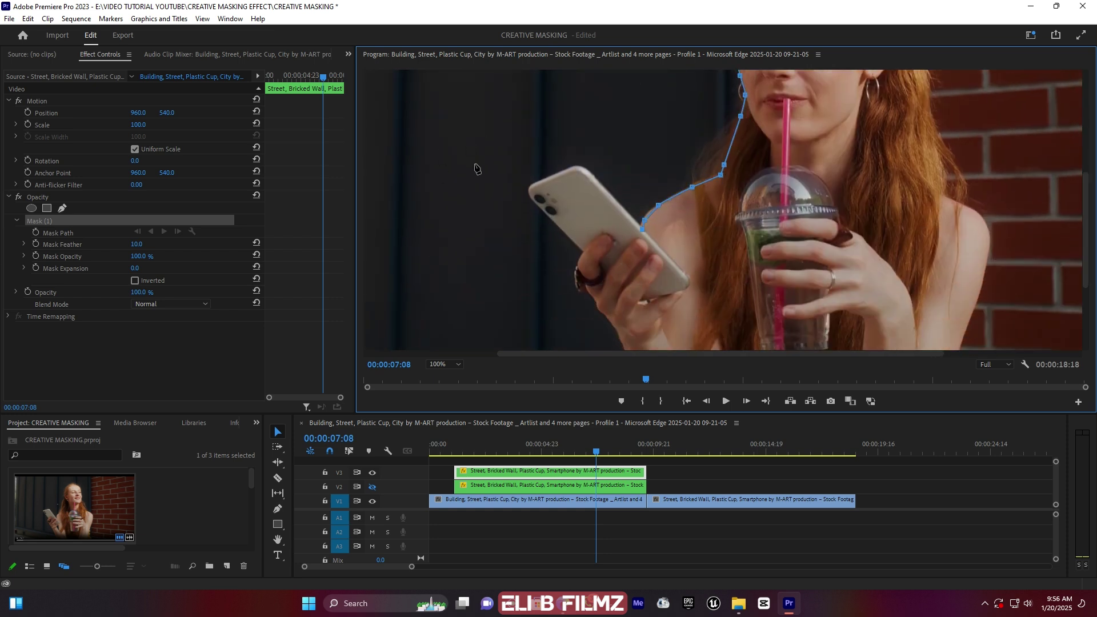
click(592, 177)
click(580, 168)
click(536, 184)
click(530, 190)
click(551, 218)
click(581, 245)
click(586, 252)
click(581, 271)
click(589, 291)
click(601, 310)
click(618, 332)
scroll(621, 334, down, 4)
click(627, 209)
click(647, 256)
click(659, 294)
Close the mask at its top corner, fit the frame in the monitor, and select the V2 clip
scroll(571, 349, left, 5)
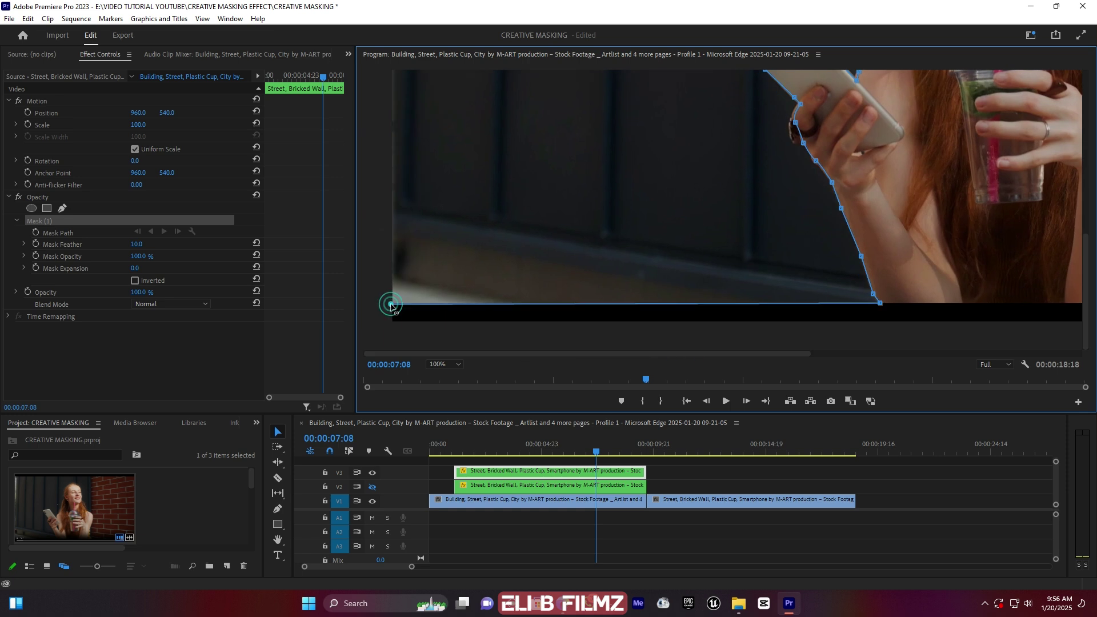
scroll(524, 116, up, 8)
scroll(960, 108, right, 3)
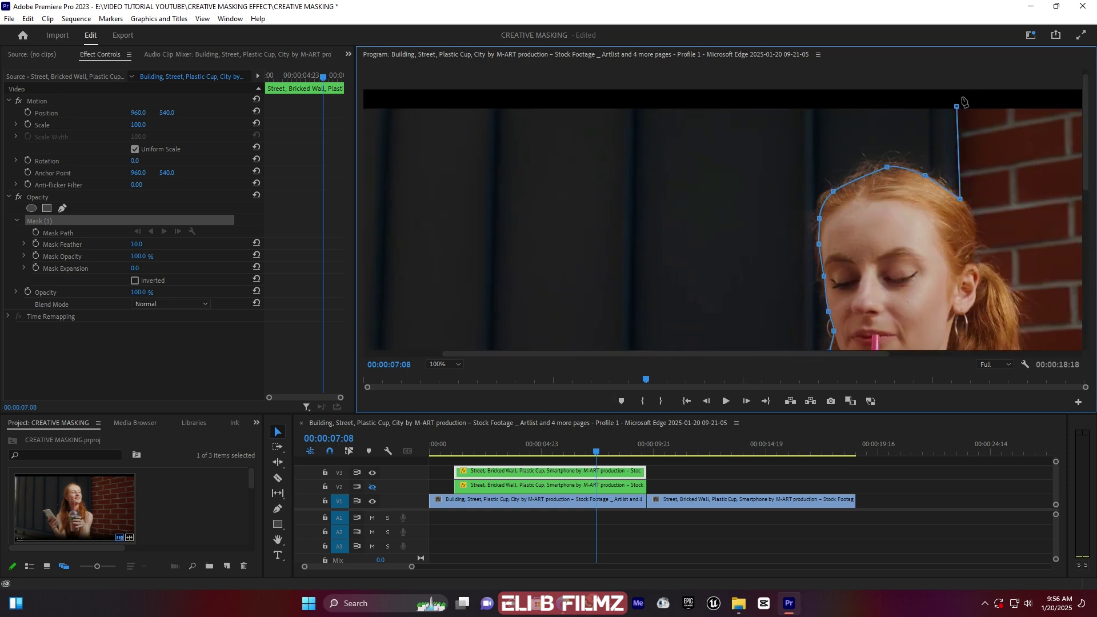
click(956, 107)
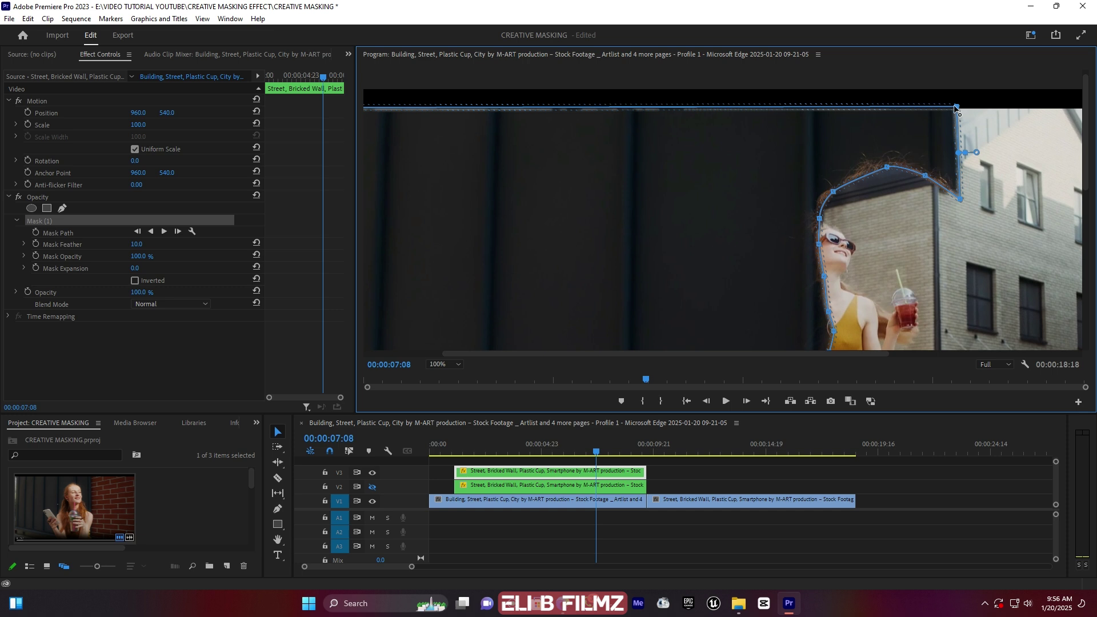
click(445, 365)
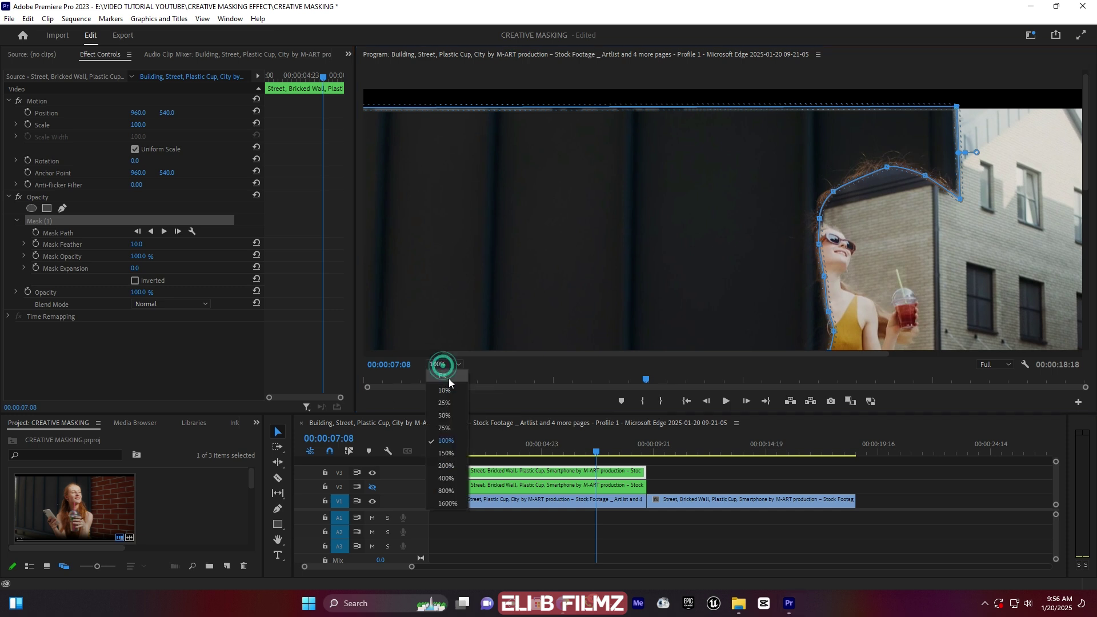
click(448, 379)
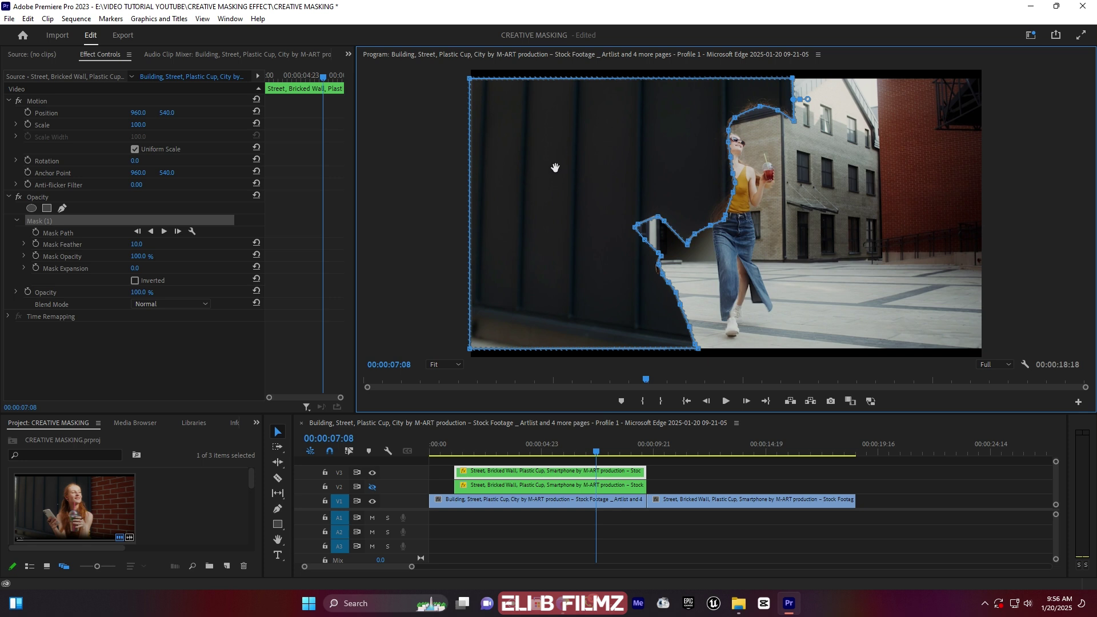
click(534, 489)
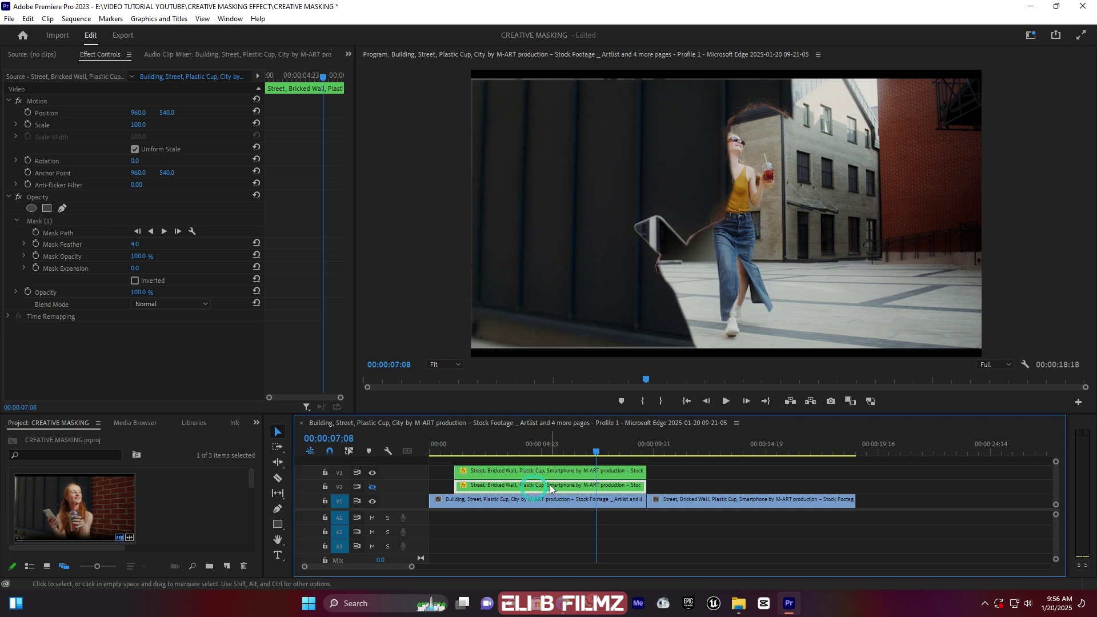
Toggle the V2 cutout layer's visibility off and on to compare the masks
click(372, 488)
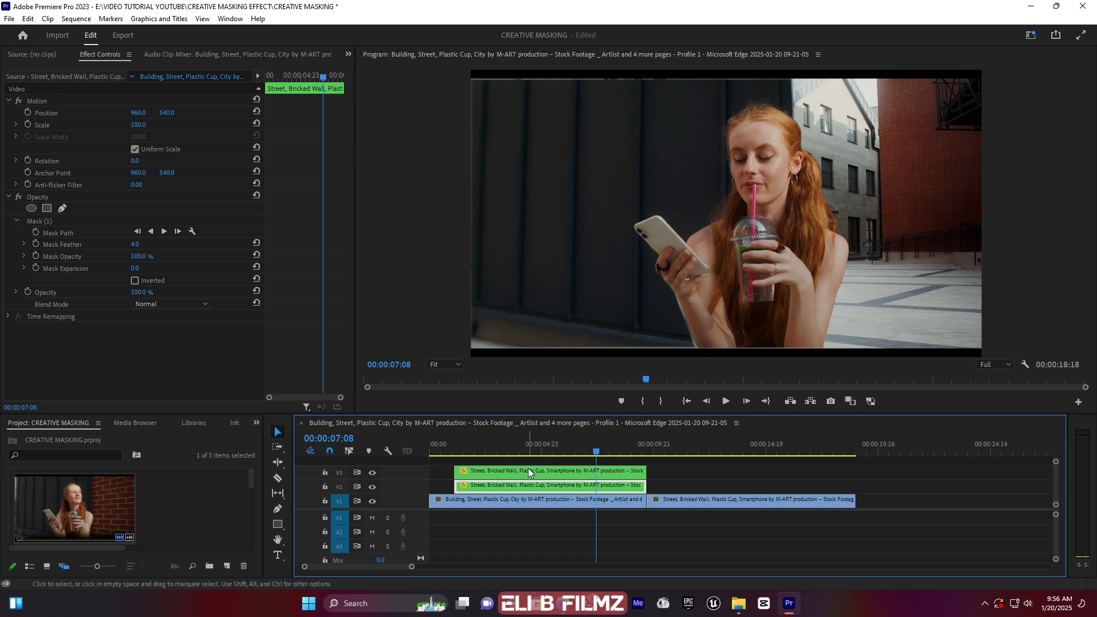
click(373, 488)
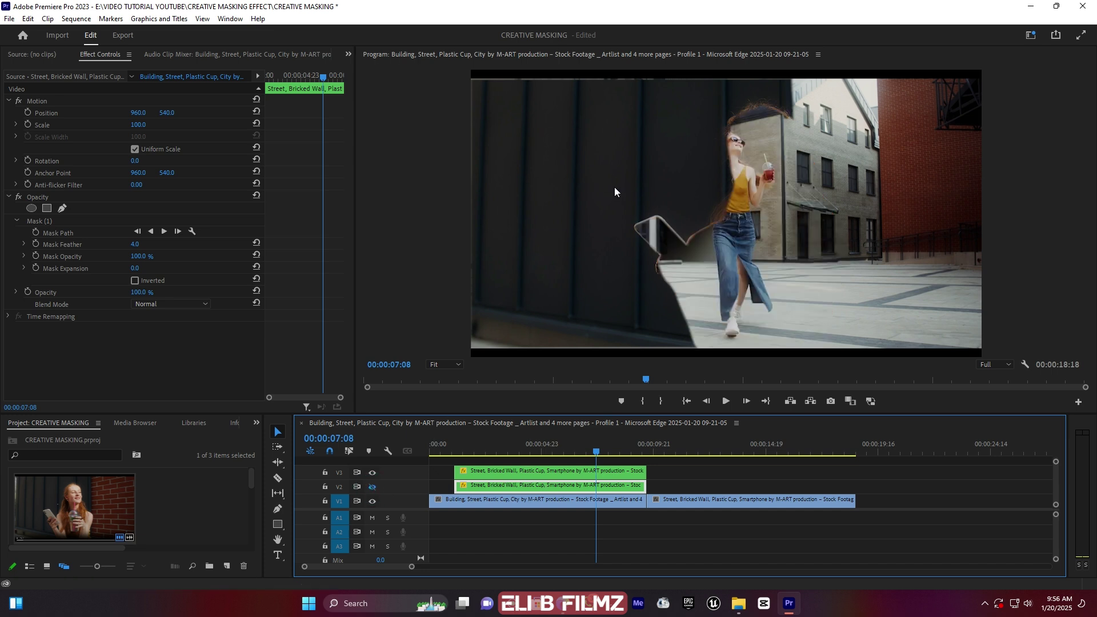
click(373, 488)
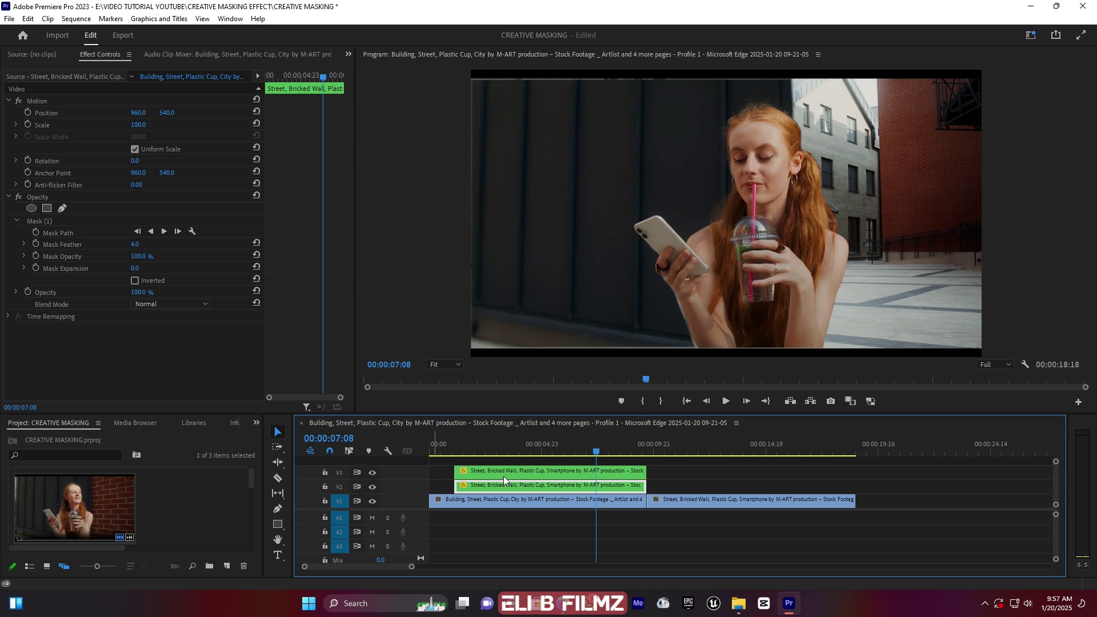
Duplicate the masked V3 clip onto V4 and bring all three stacked clips into view
drag(1055, 473, 1034, 480)
click(538, 488)
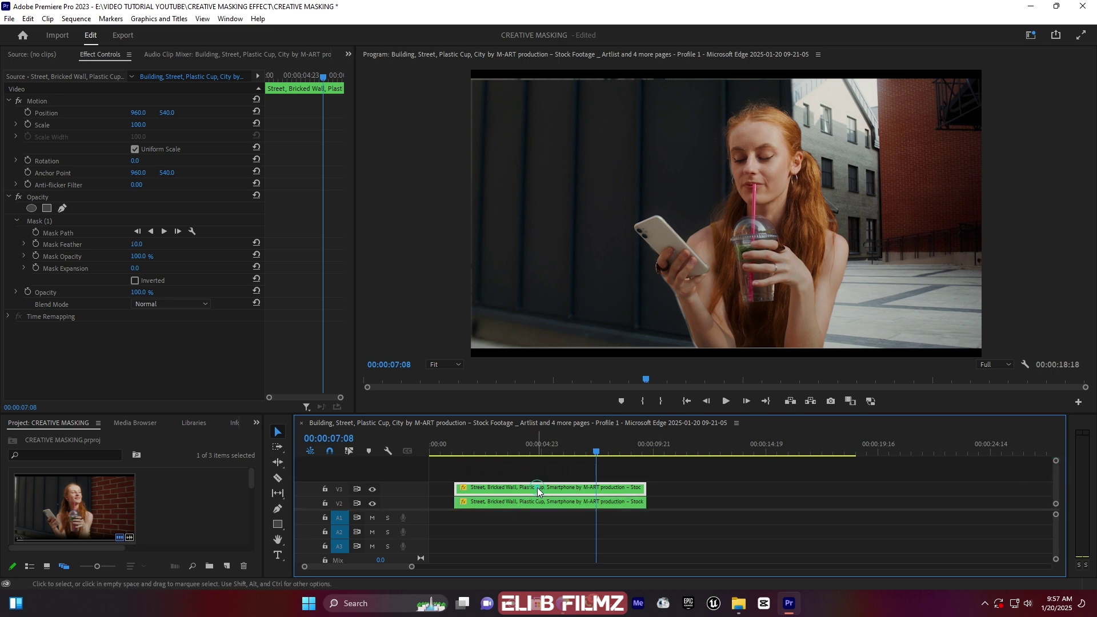
drag(538, 490, 566, 465)
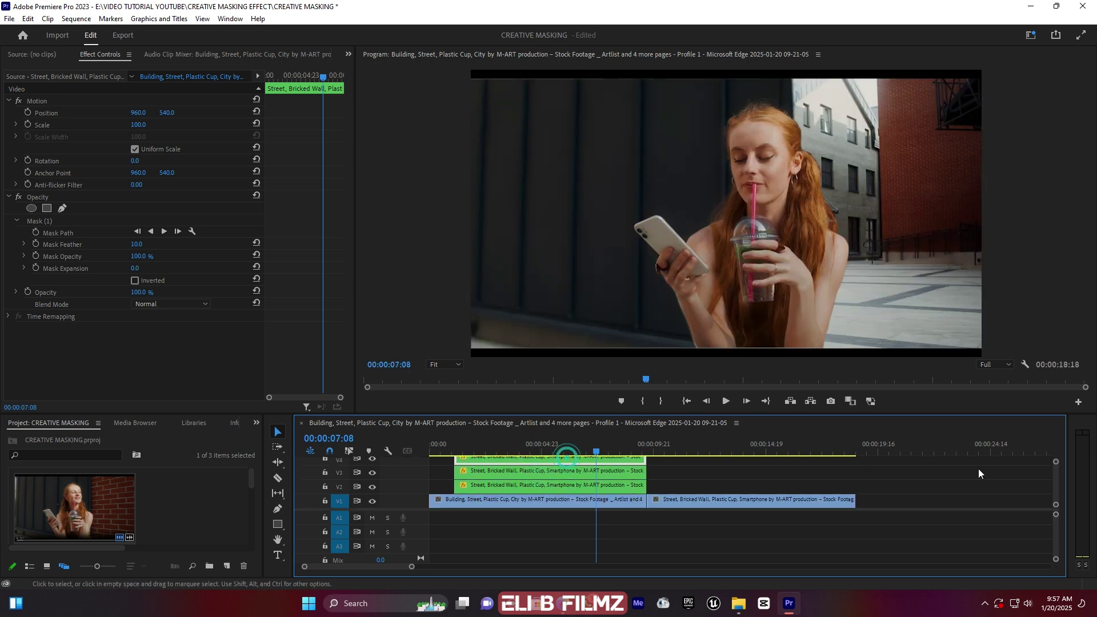
click(1054, 474)
click(558, 490)
Give the middle V3 clip the orange Mango label, then select the green V4 clip
right_click(551, 486)
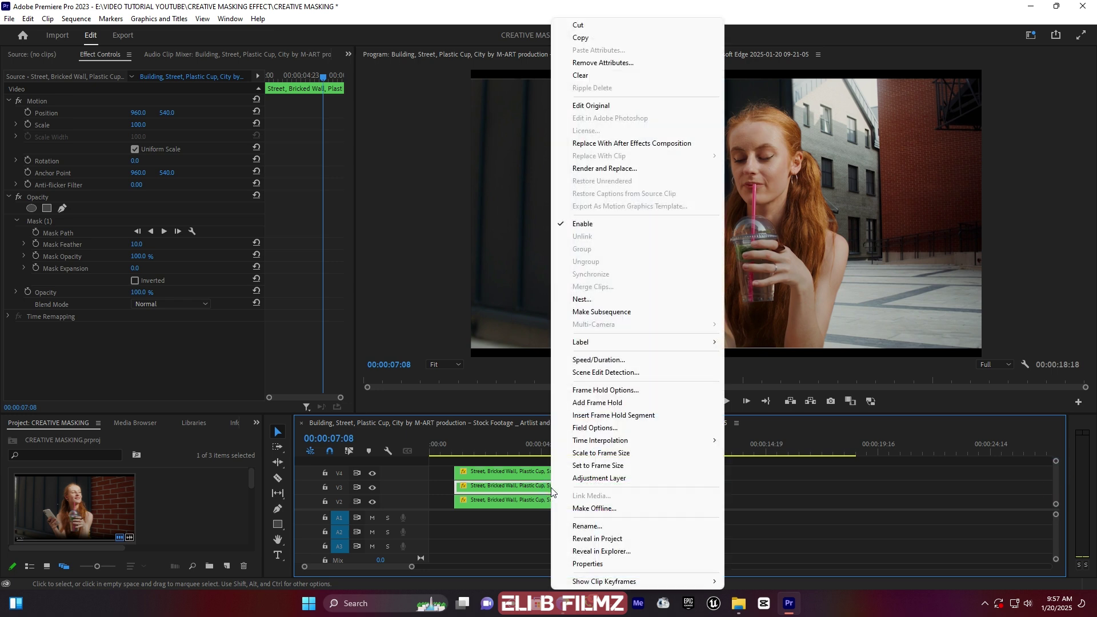
mouse_move(651, 342)
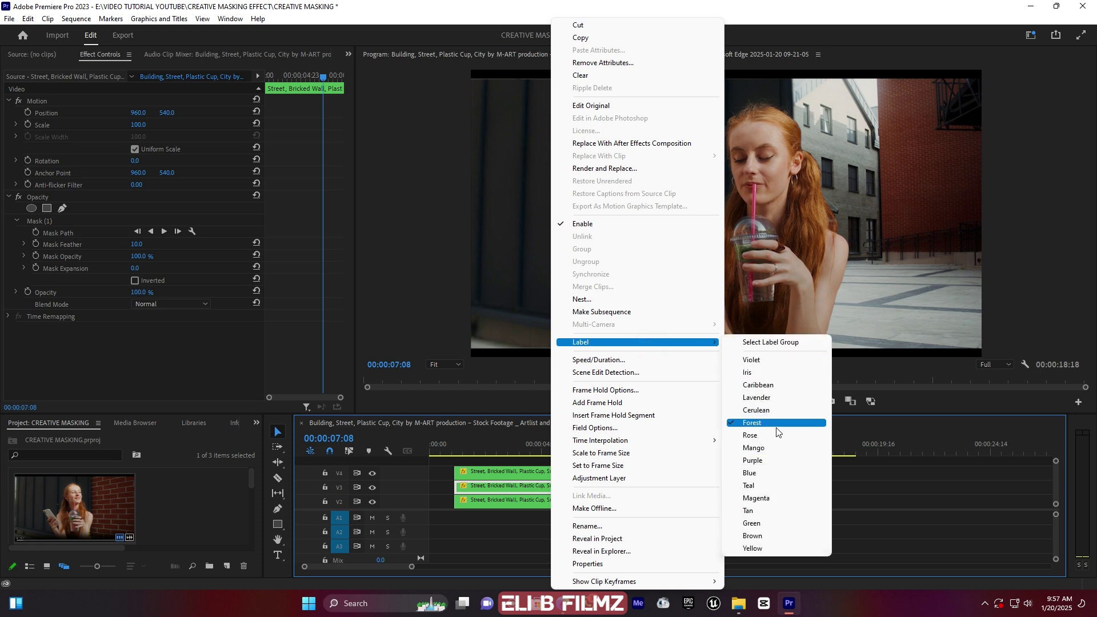
click(760, 448)
click(515, 473)
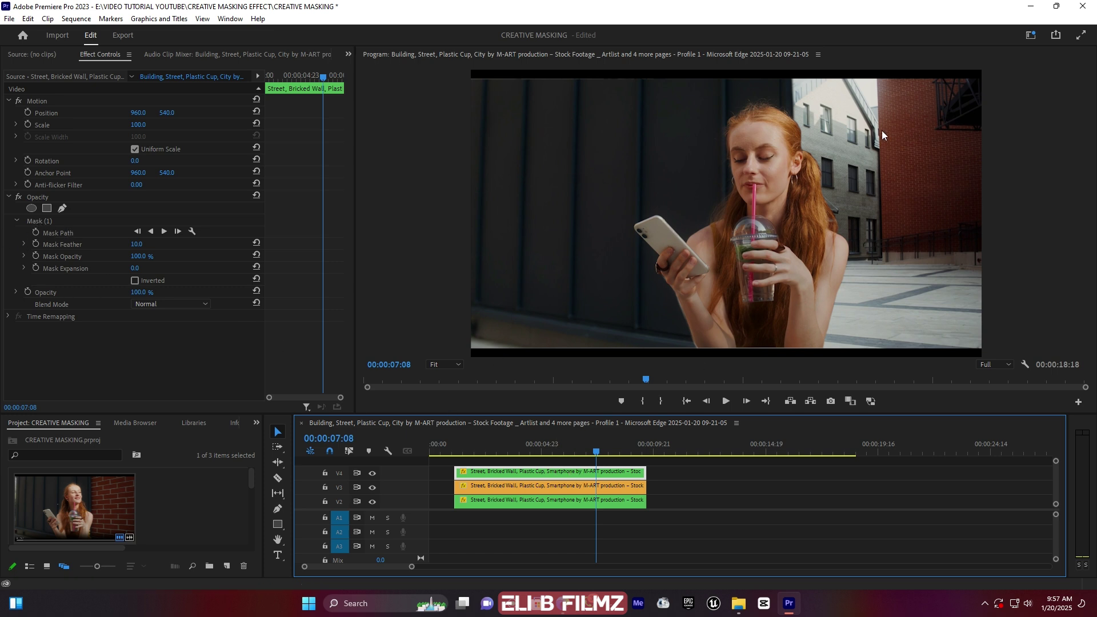
Delete the V4 clip's Mask (1), start a new bezier pen mask, and zoom the monitor to 150%
click(43, 220)
key(Delete)
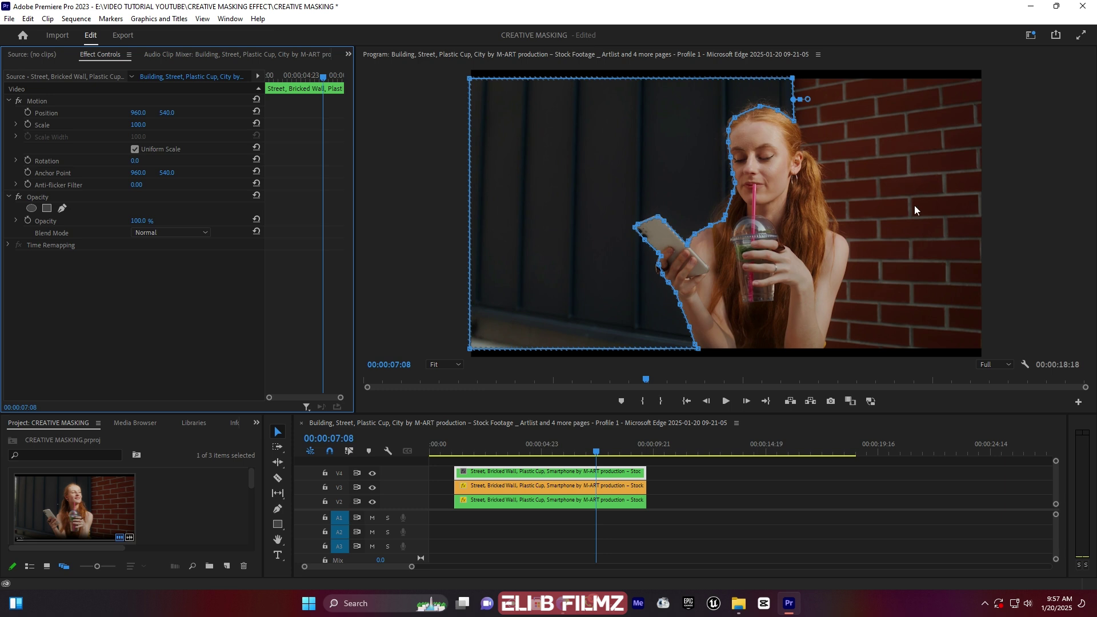
click(62, 208)
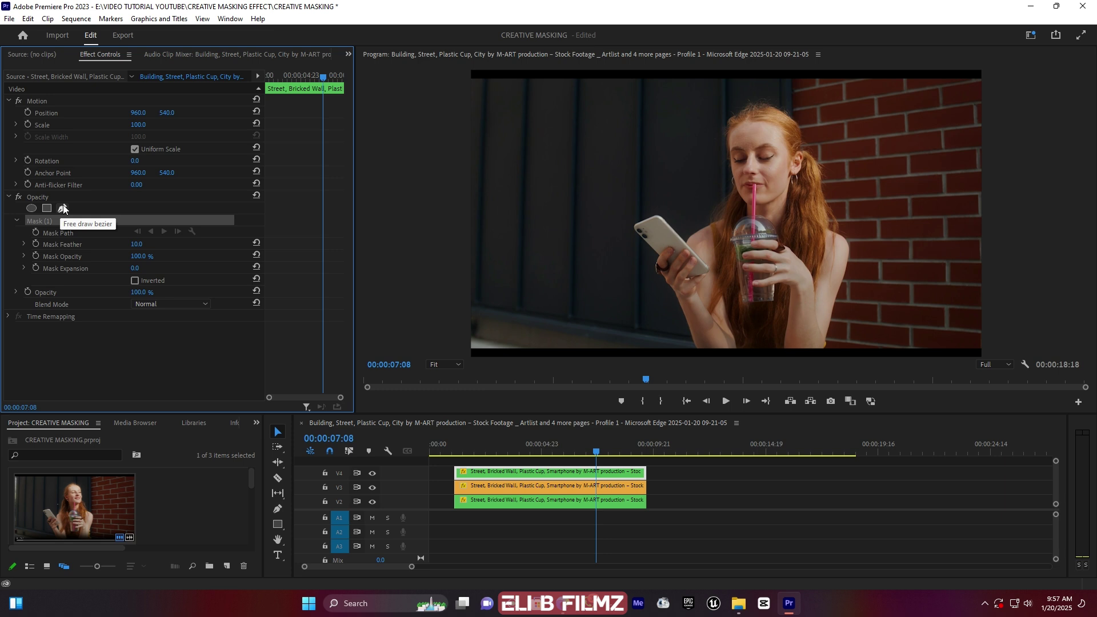
click(452, 366)
click(455, 451)
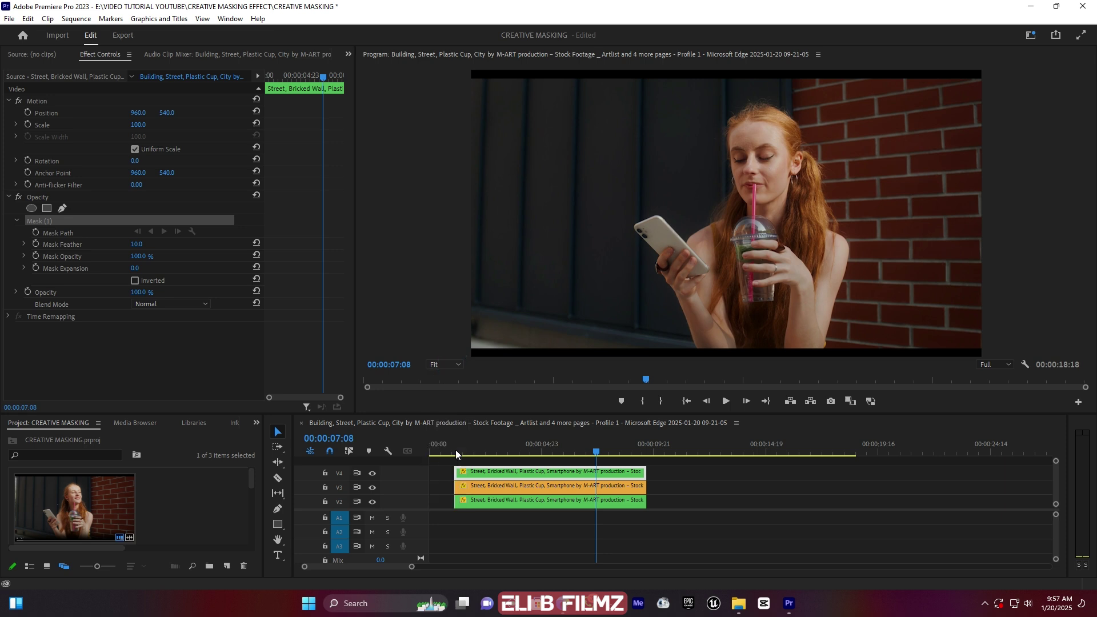
drag(1086, 211, 982, 110)
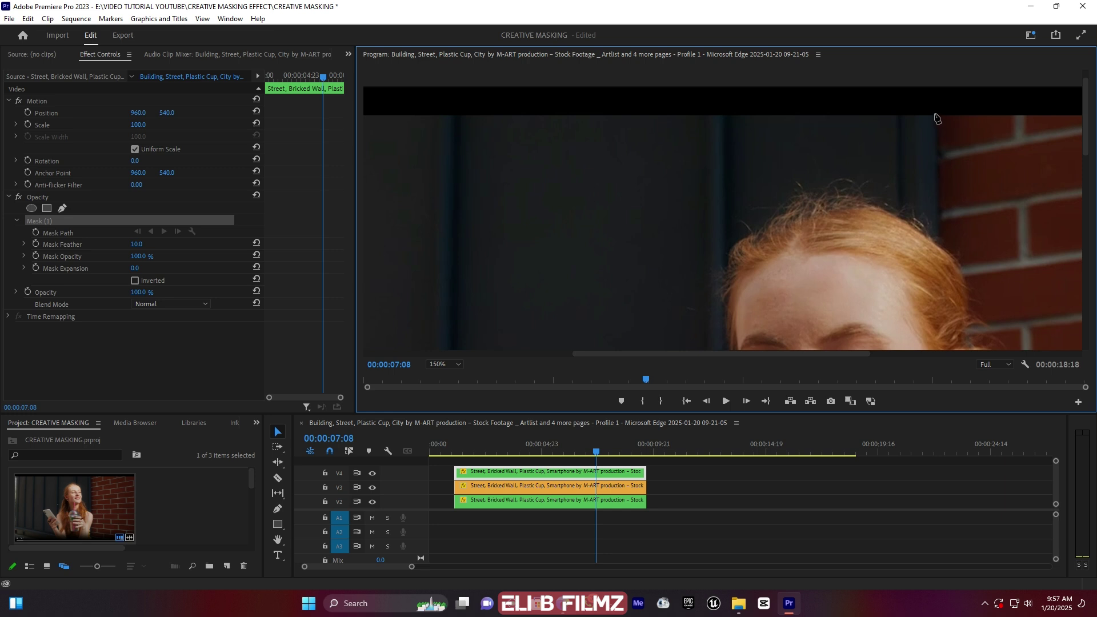
Place mask points from the frame's top edge down along her hair and shoulder
click(935, 113)
click(938, 245)
drag(714, 355, 869, 356)
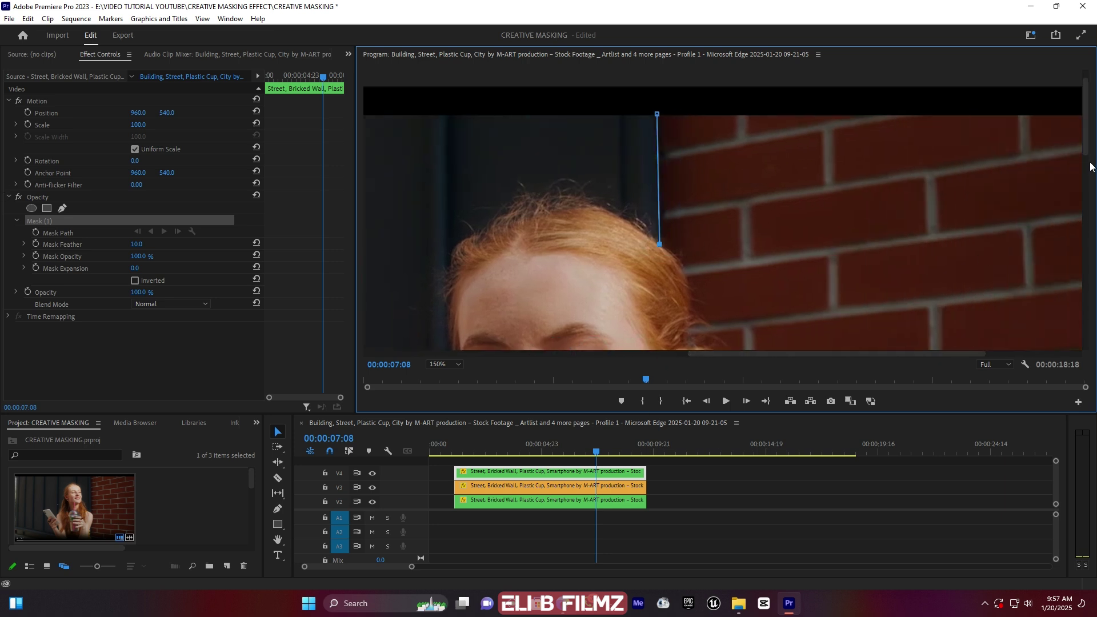
drag(1086, 115, 1086, 152)
drag(687, 159, 687, 172)
drag(1086, 153, 1086, 311)
click(756, 107)
click(778, 157)
click(800, 195)
click(799, 235)
click(837, 261)
click(840, 297)
Trace down her arm edge, add points at the frame's right corners, and close the mask
click(829, 199)
click(813, 259)
click(790, 321)
click(784, 346)
click(769, 230)
click(760, 279)
drag(728, 354, 823, 354)
click(1084, 283)
drag(1089, 209, 1088, 109)
click(1043, 124)
click(424, 124)
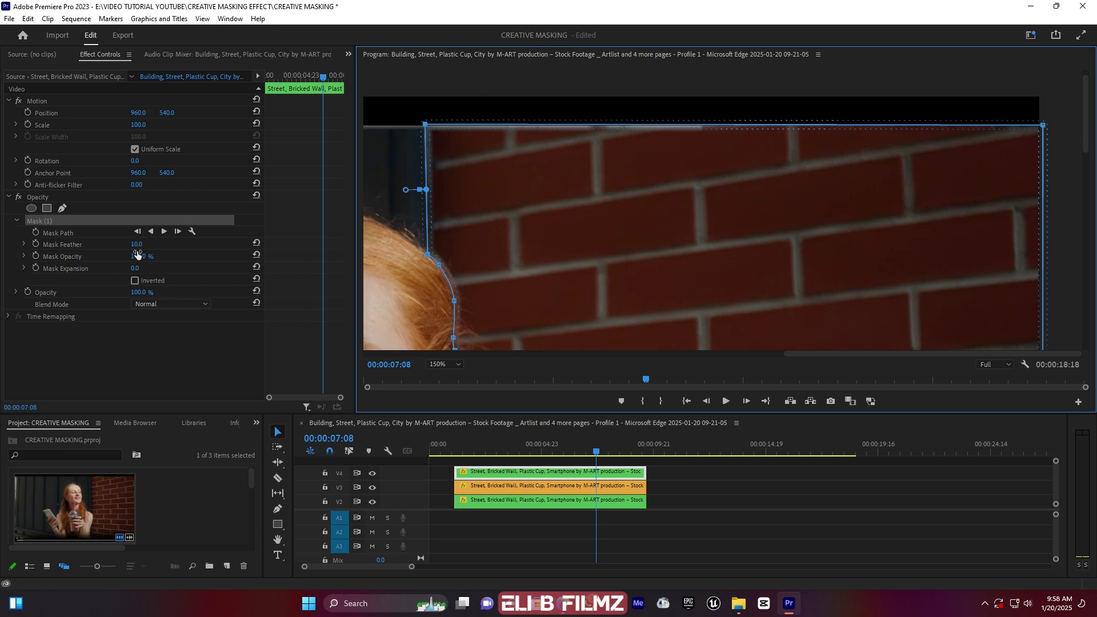
drag(137, 244, 123, 244)
Undo the V4 feather change, set the orange V3 mask's feather to 0, and fit the monitor
key(ctrl+z)
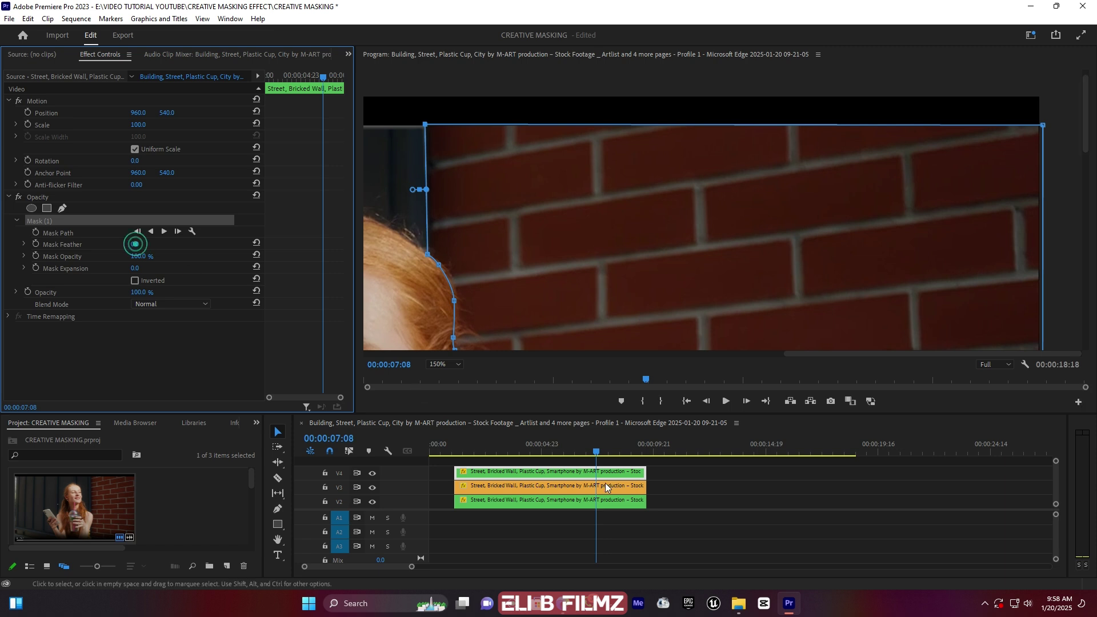
click(564, 487)
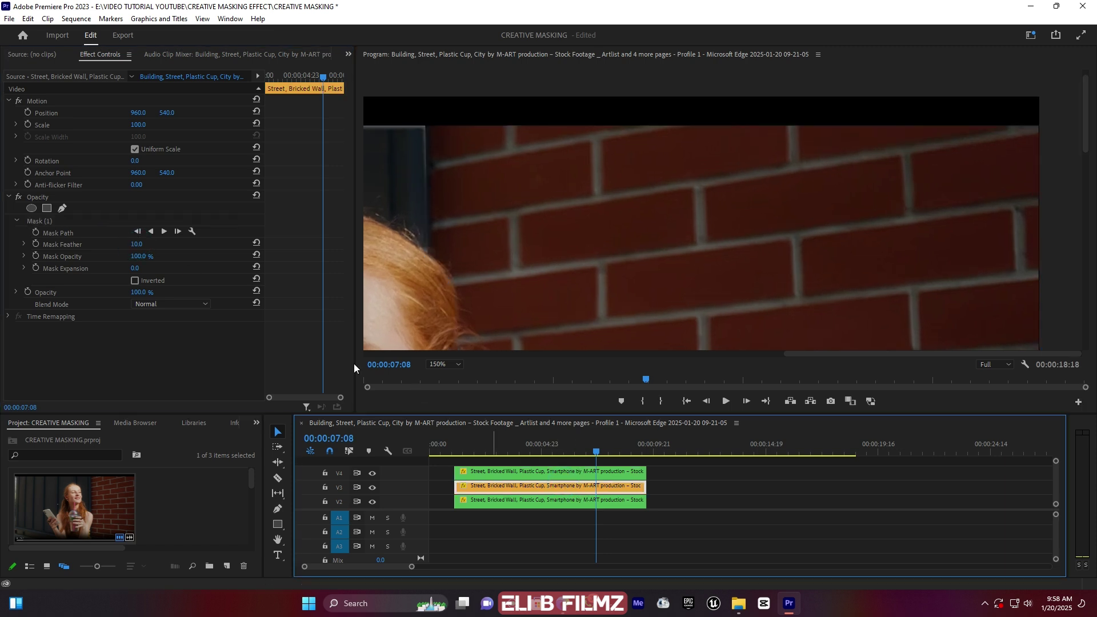
scroll(808, 355, left, 3)
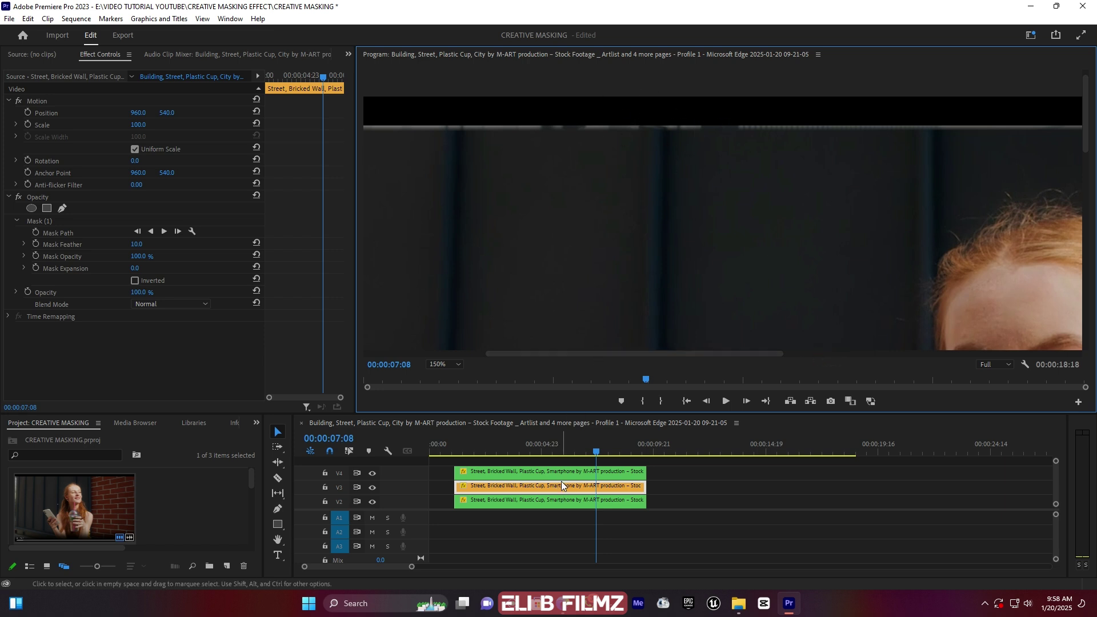
click(140, 245)
drag(140, 245, 135, 244)
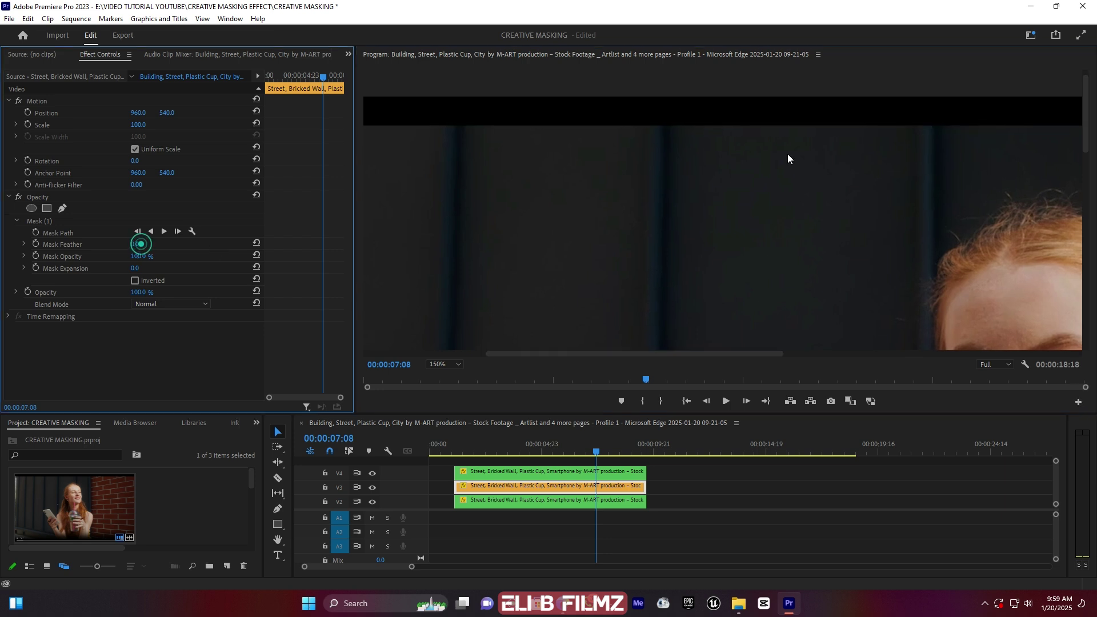
click(437, 364)
click(451, 378)
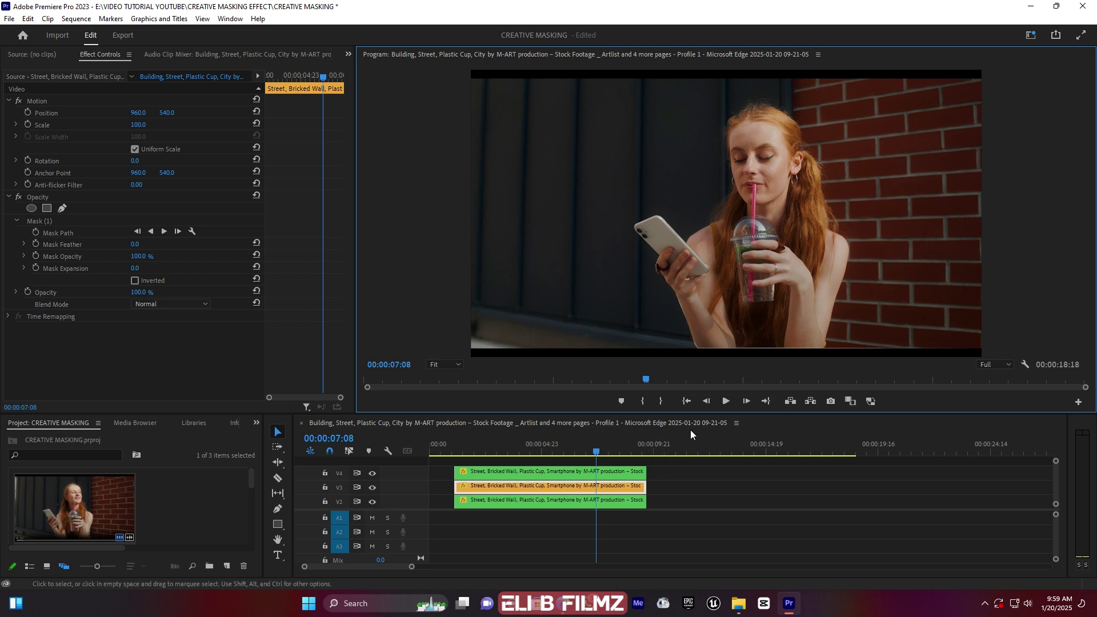
Swap the two green cutout clips between tracks V2 and V4
click(499, 503)
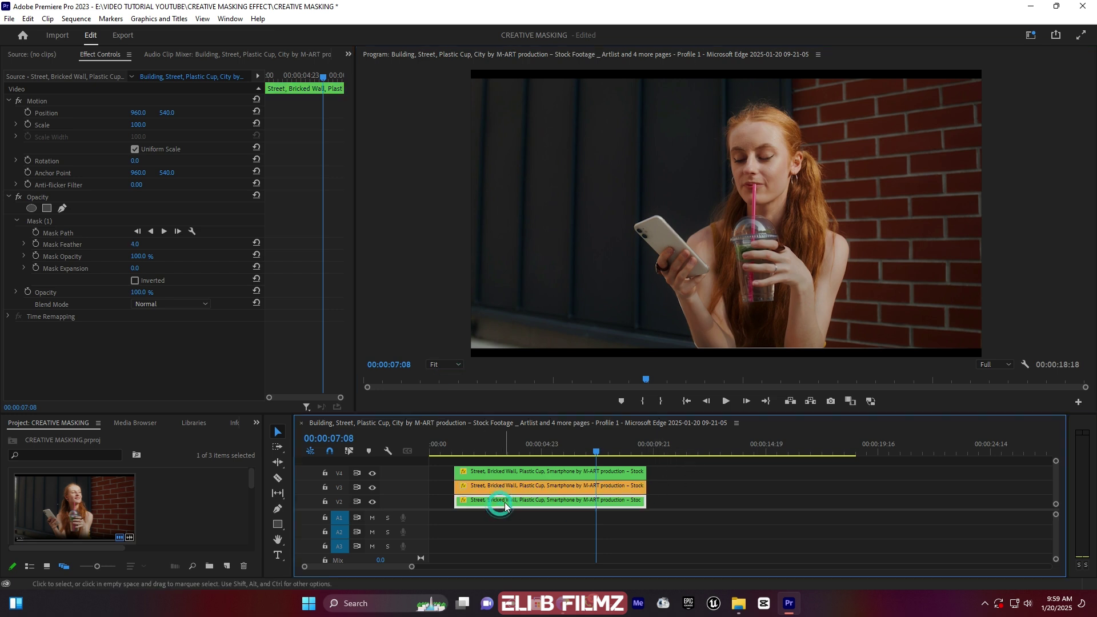
drag(526, 502, 540, 467)
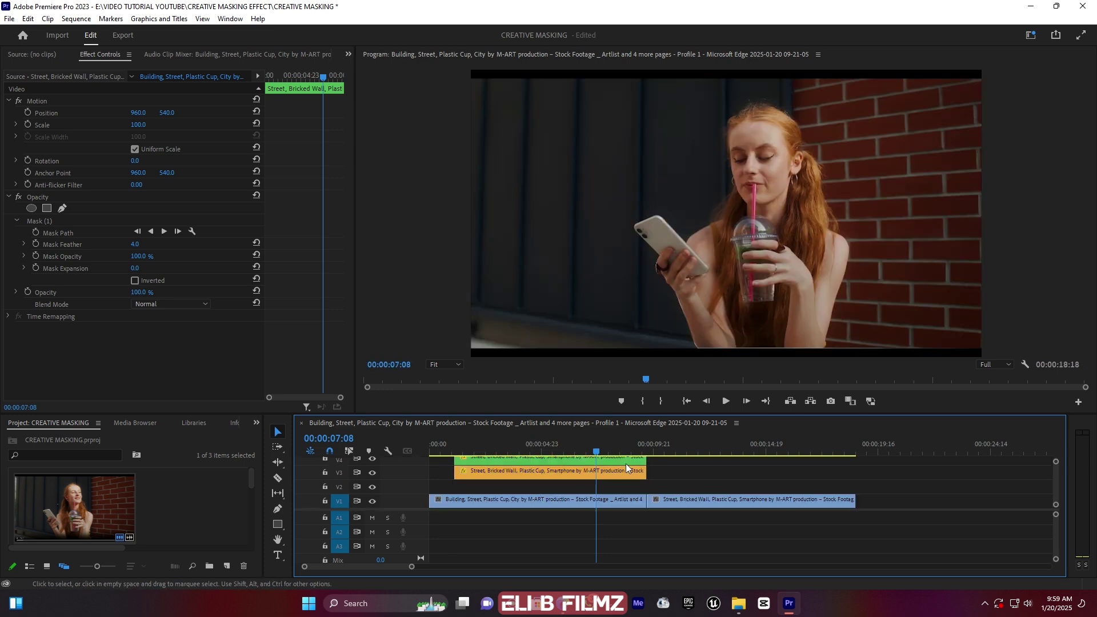
scroll(1056, 474, up, 2)
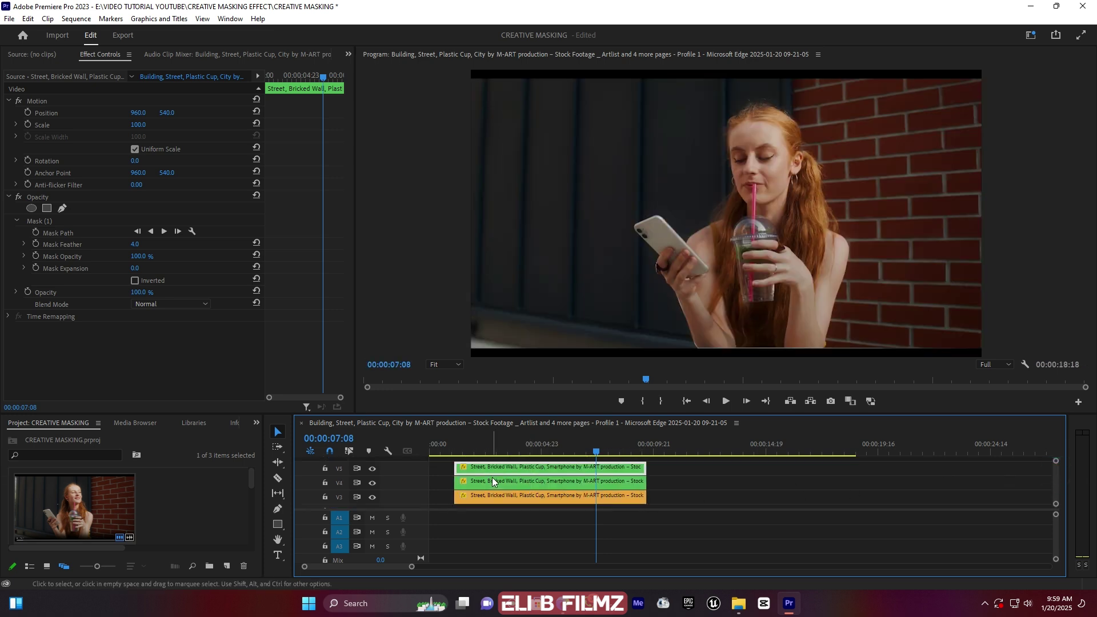
click(518, 484)
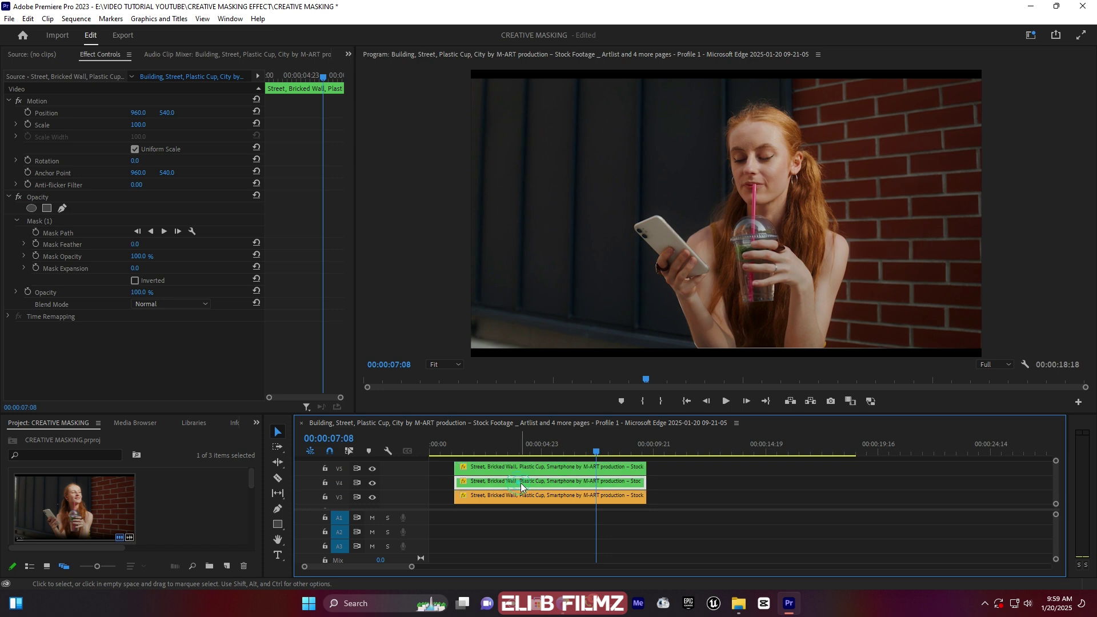
drag(521, 482, 519, 507)
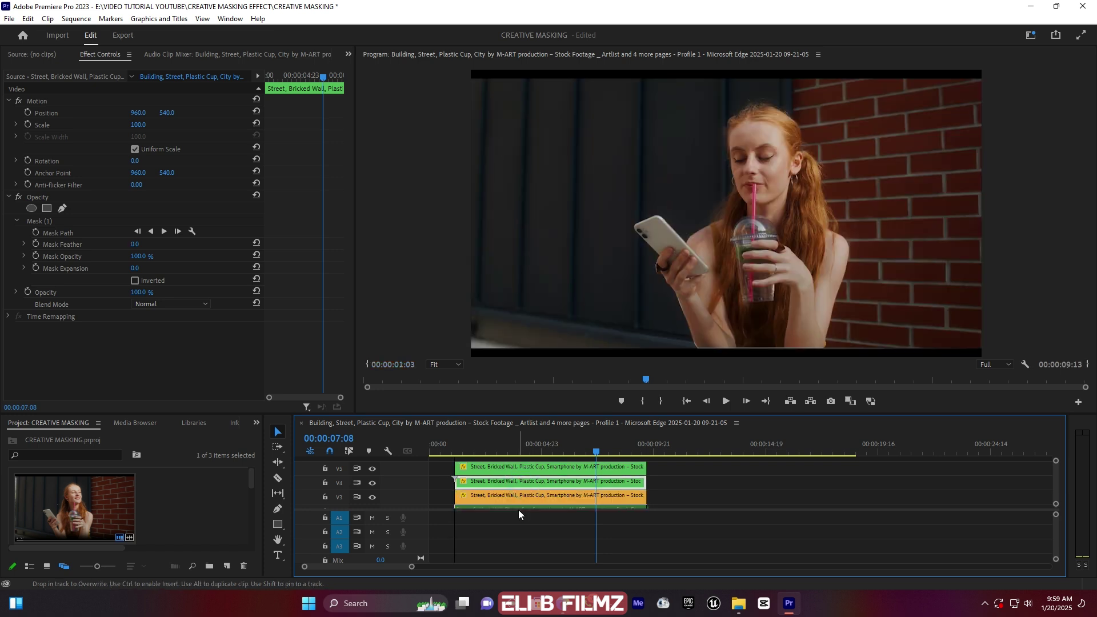
drag(530, 470, 528, 486)
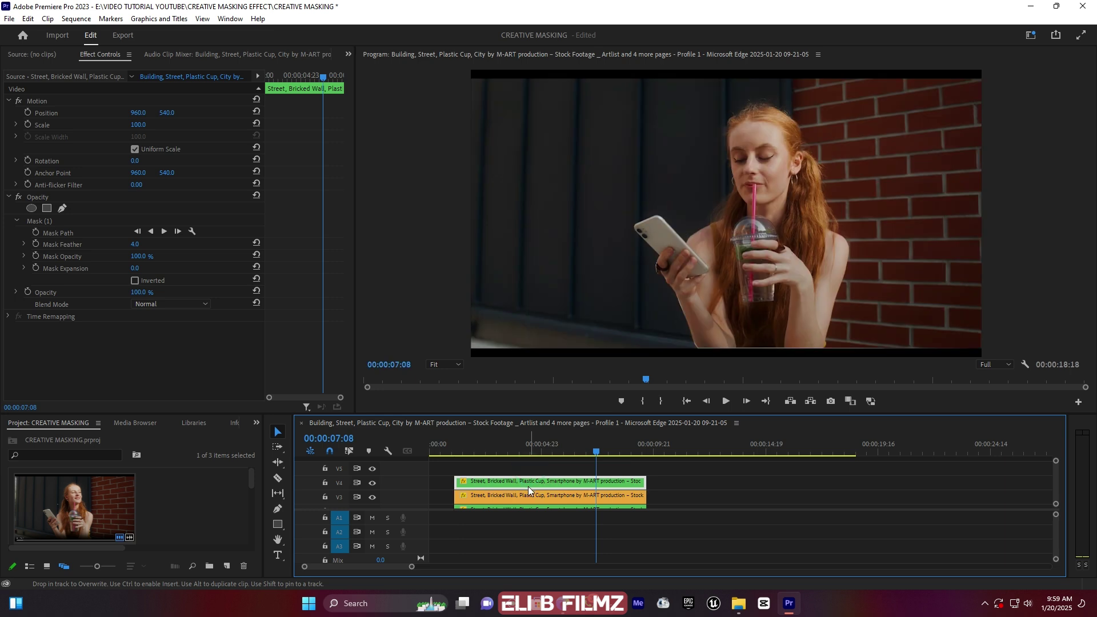
scroll(1065, 490, down, 1)
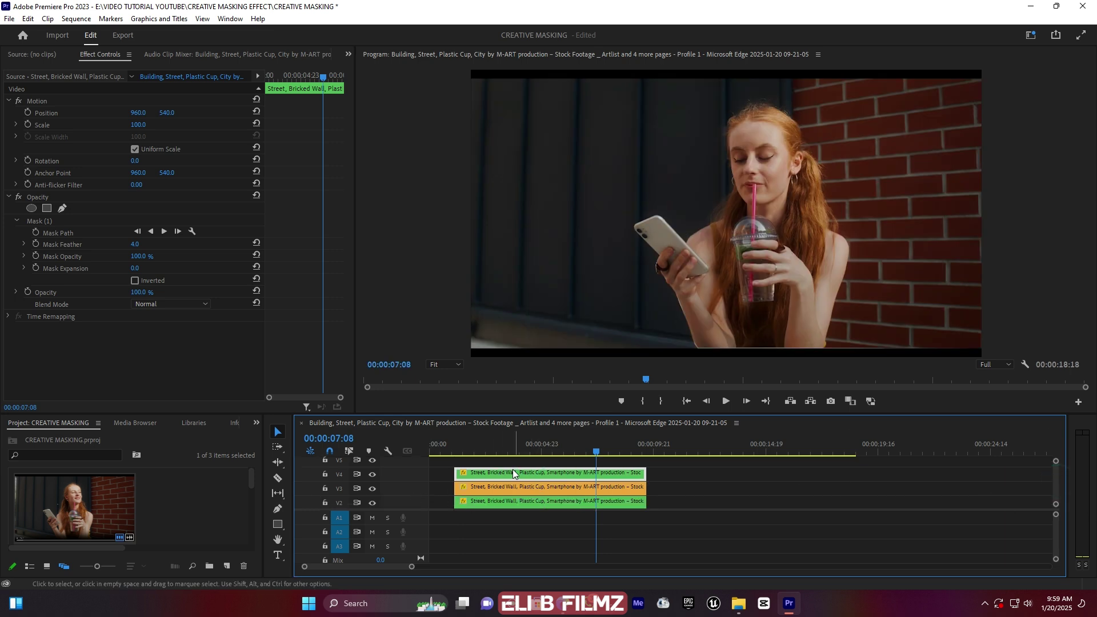
click(548, 486)
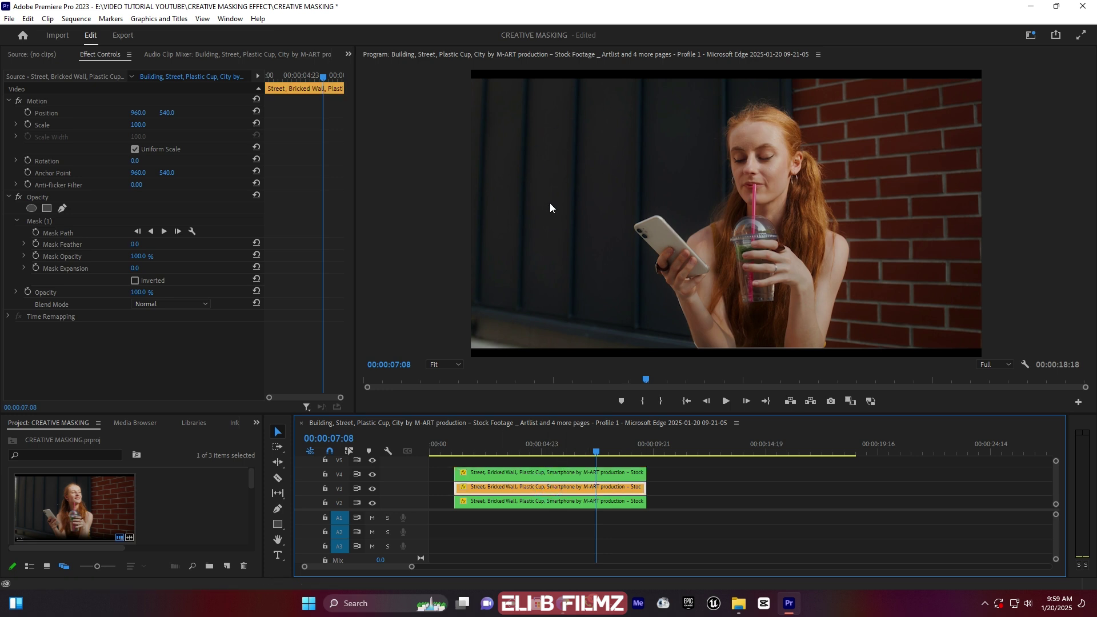
click(543, 503)
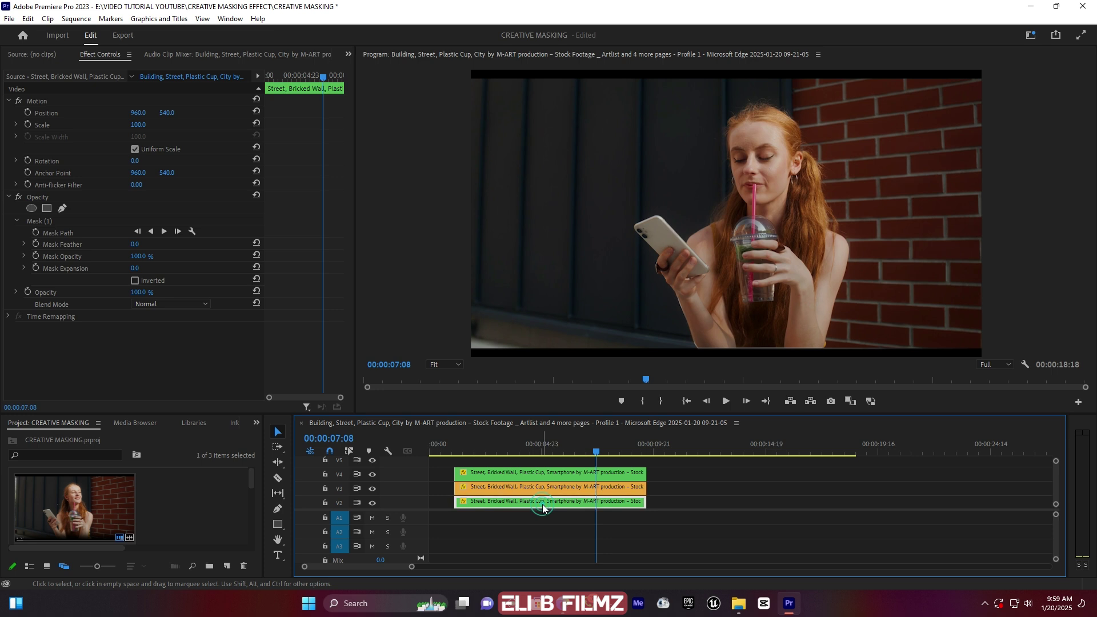
Label the V2 clip Blue and lower the track divider to reveal V1
right_click(506, 503)
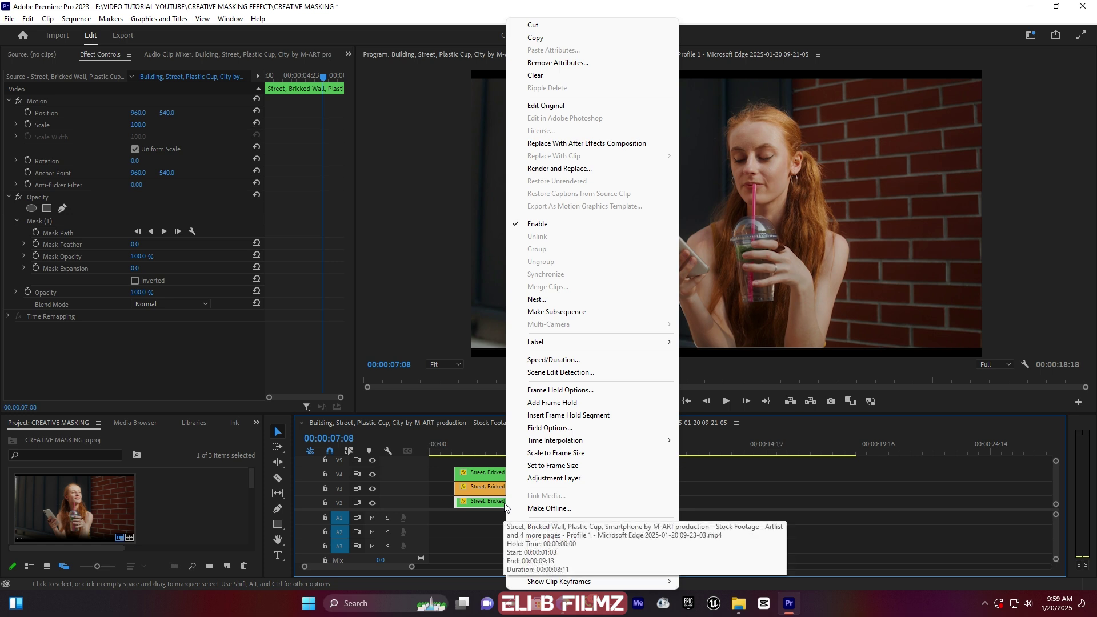
mouse_move(600, 345)
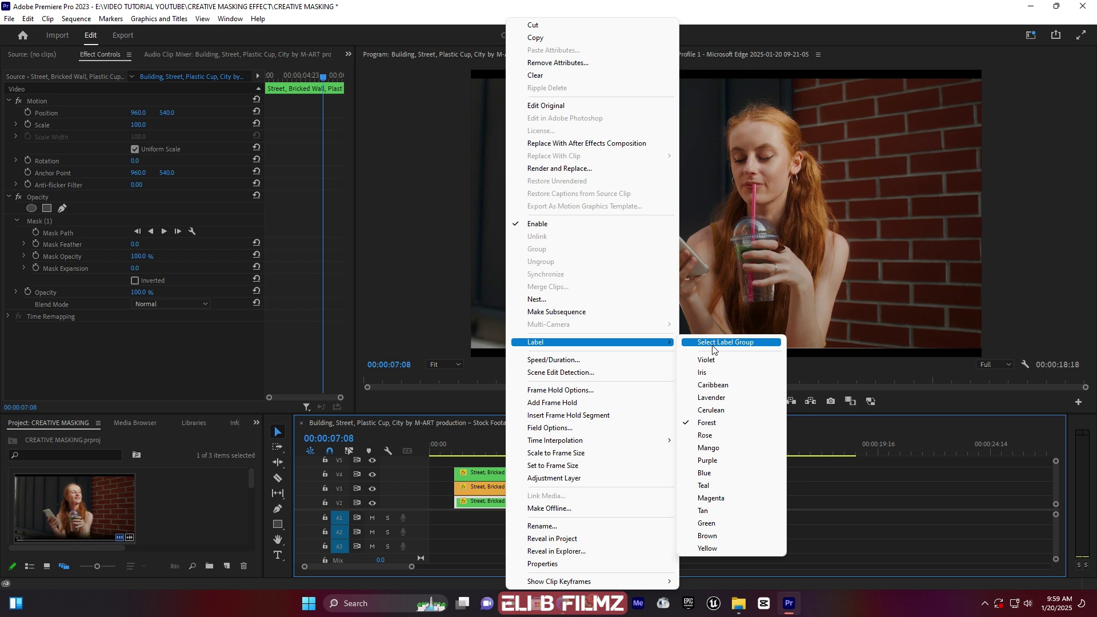
click(721, 473)
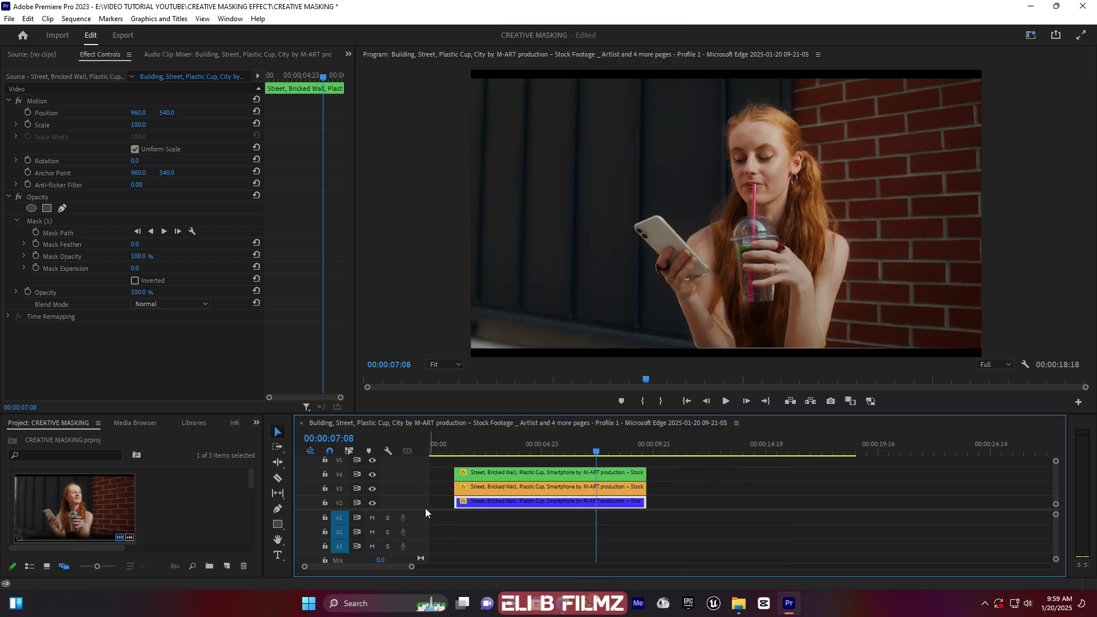
drag(418, 510, 420, 550)
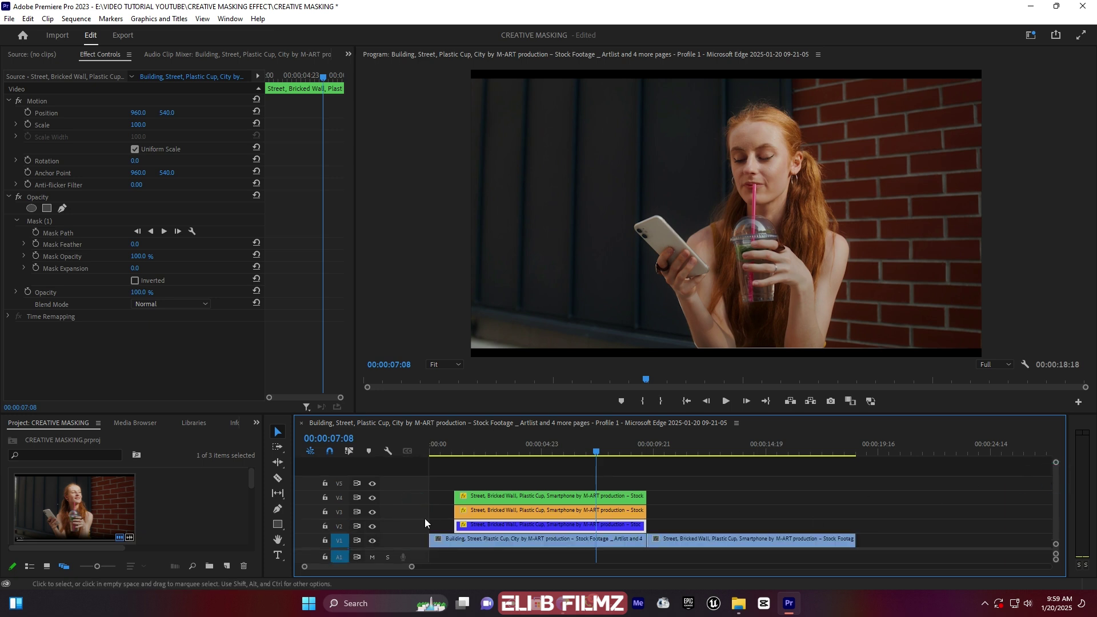
Trim the three cutout clips' starts to about 4 seconds, then later after a playback check
drag(506, 447, 527, 447)
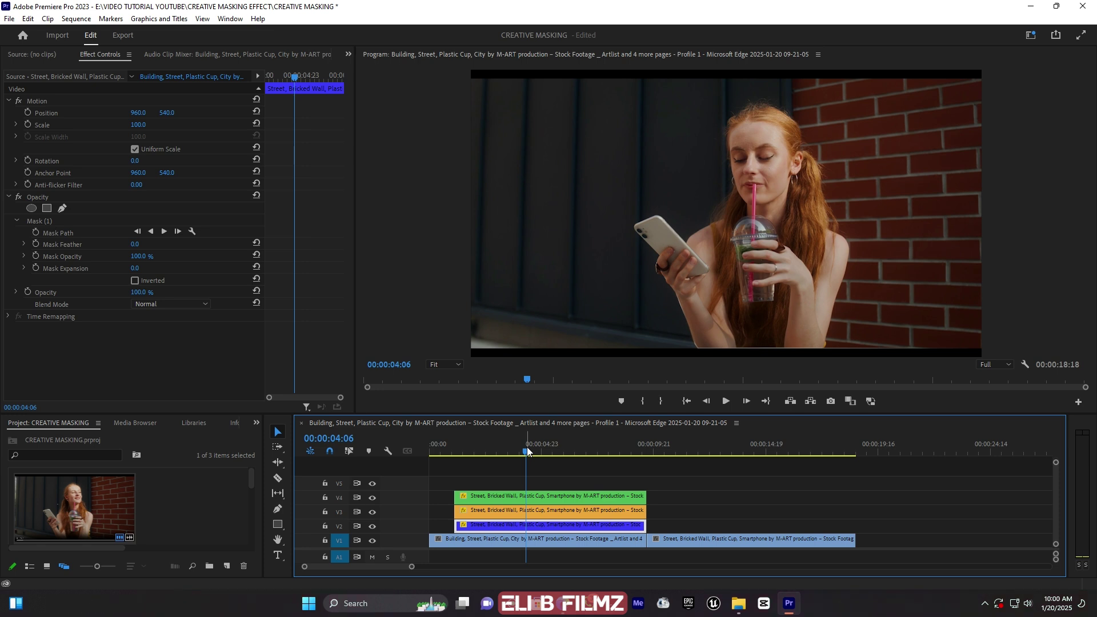
drag(454, 478, 547, 521)
click(634, 465)
click(581, 446)
key(space)
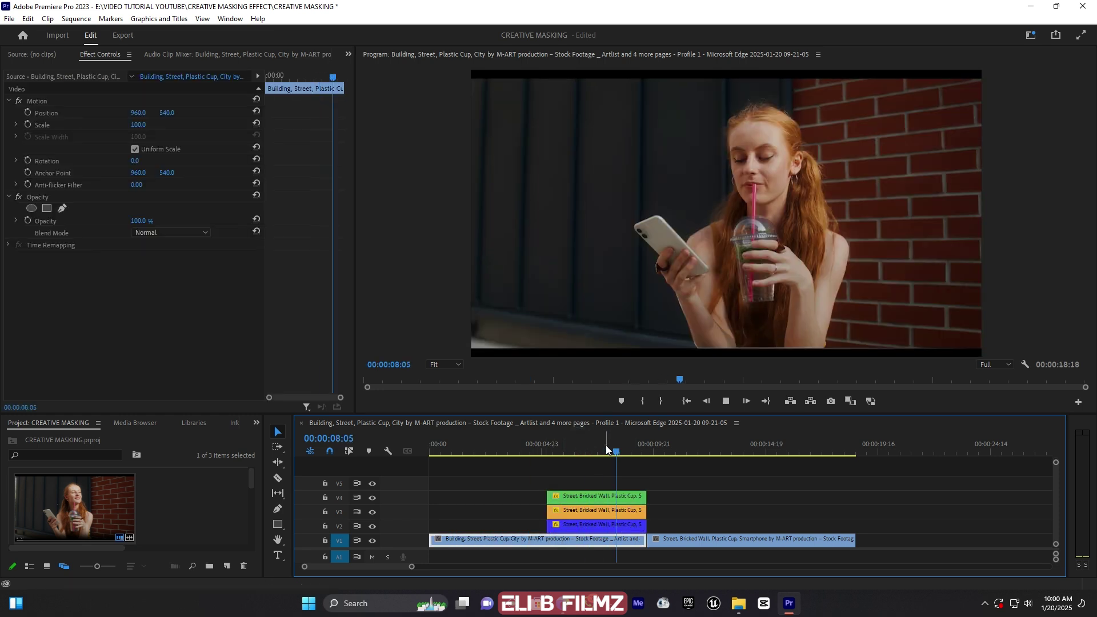
click(611, 449)
drag(535, 483, 578, 524)
click(529, 505)
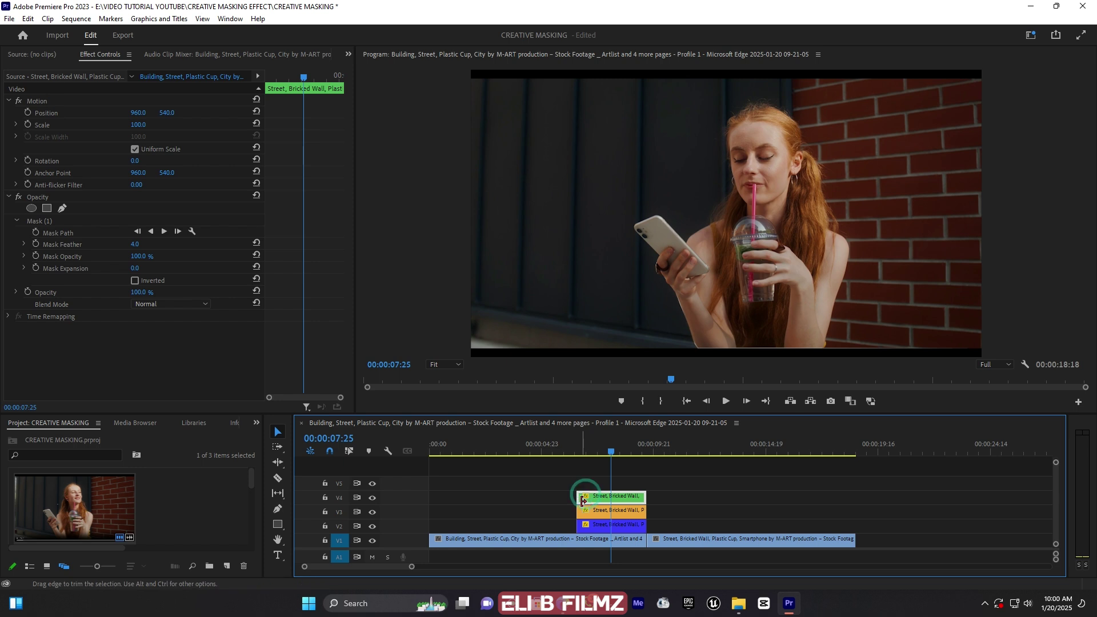
Start the V3 clip 18 frames later and preview the staggered layers from 5 seconds
drag(579, 511, 612, 525)
click(566, 446)
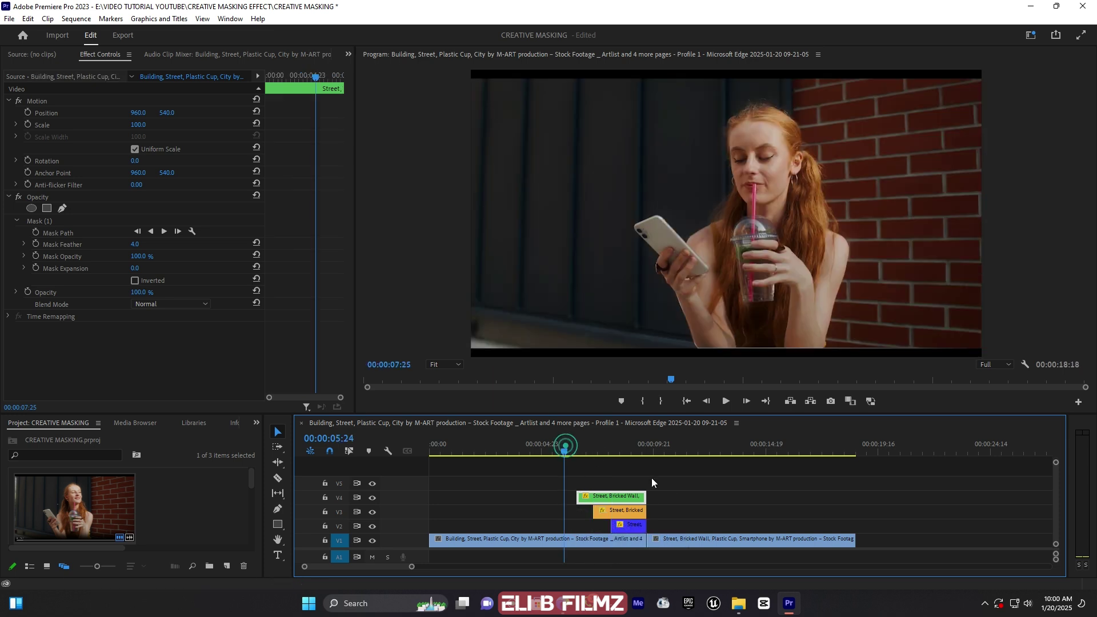
key(space)
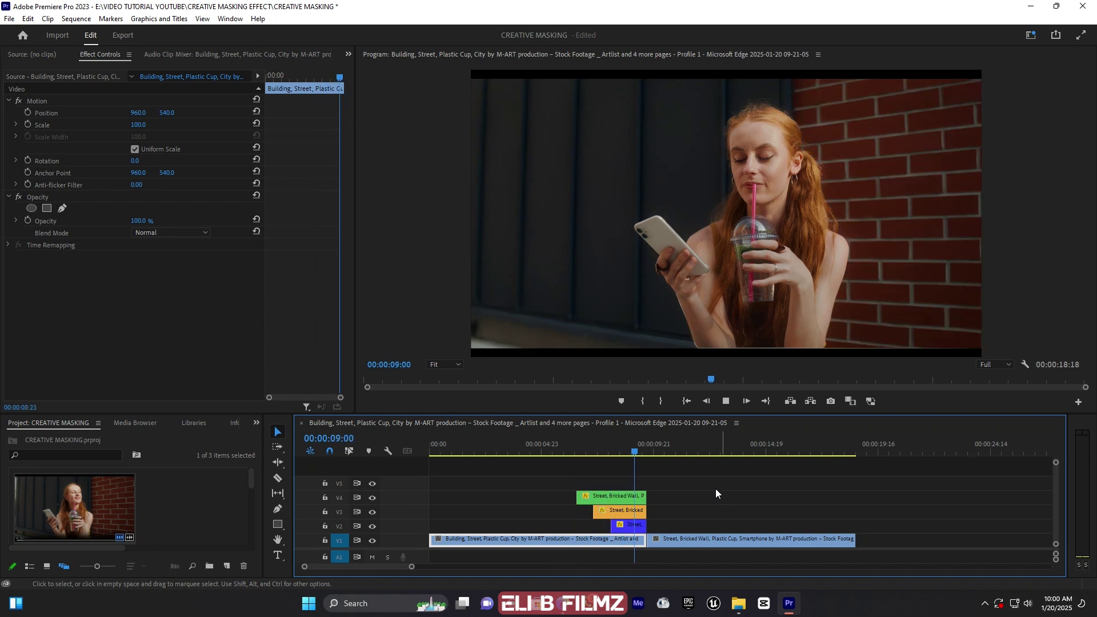
key(space)
drag(628, 451, 560, 458)
key(space)
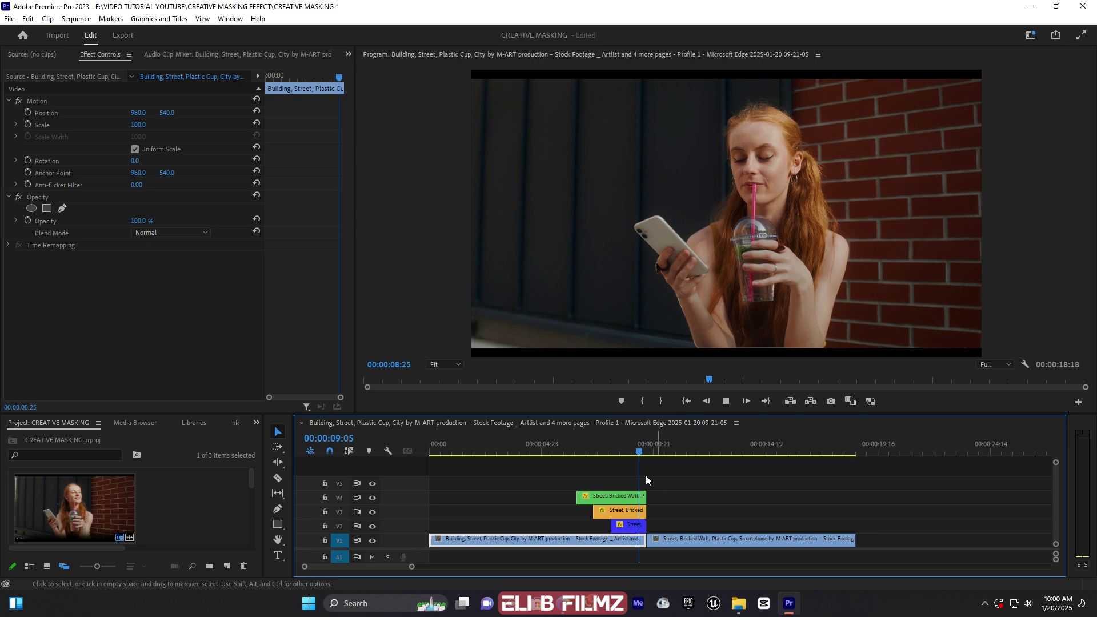
click(622, 453)
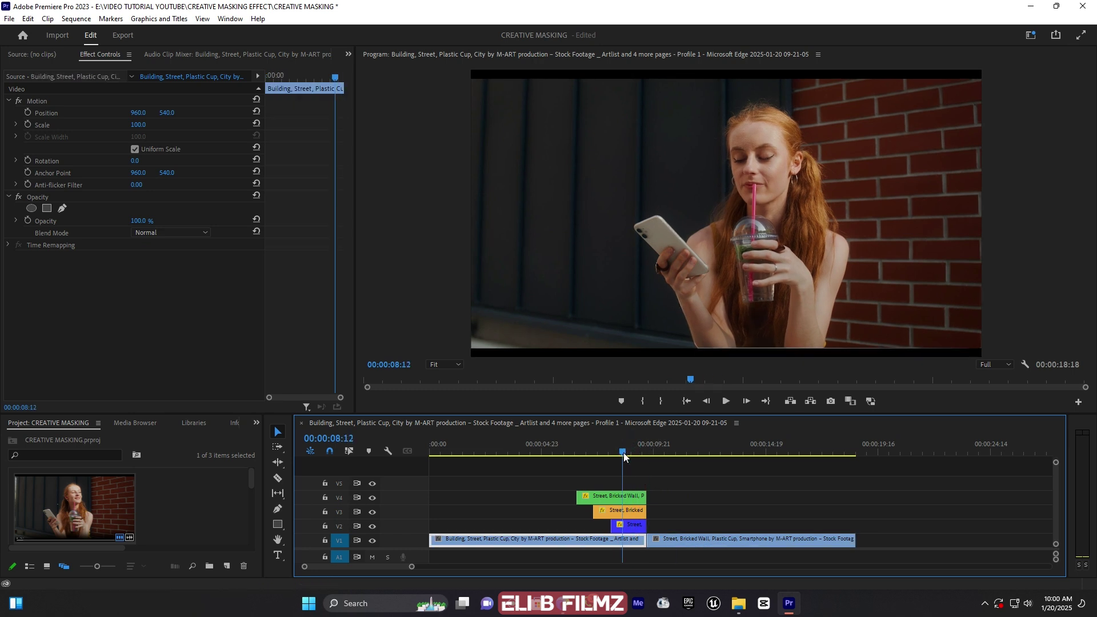
Move the cutout clips 13 frames later and trim their ends to the V1 cut point
drag(568, 477, 655, 527)
click(690, 521)
drag(675, 492, 646, 509)
click(702, 507)
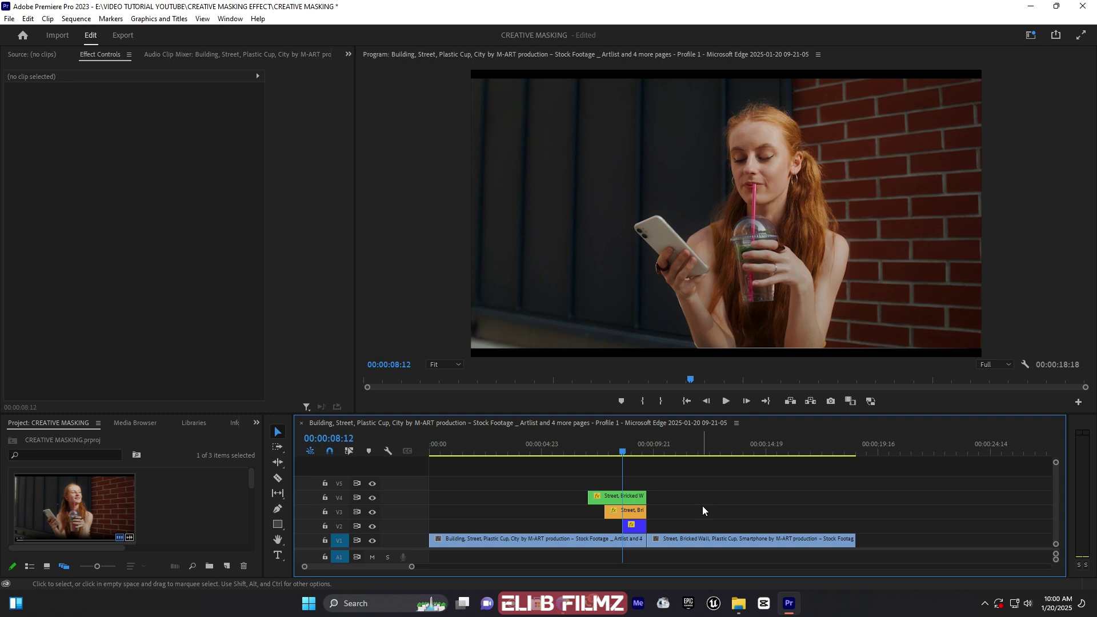
click(619, 499)
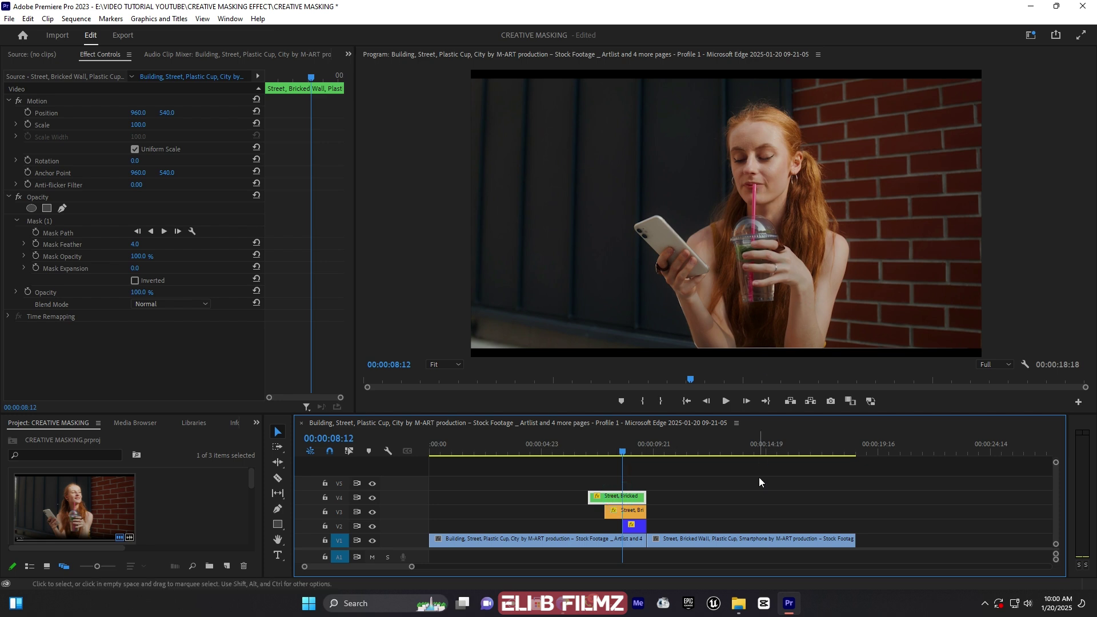
drag(623, 453, 614, 457)
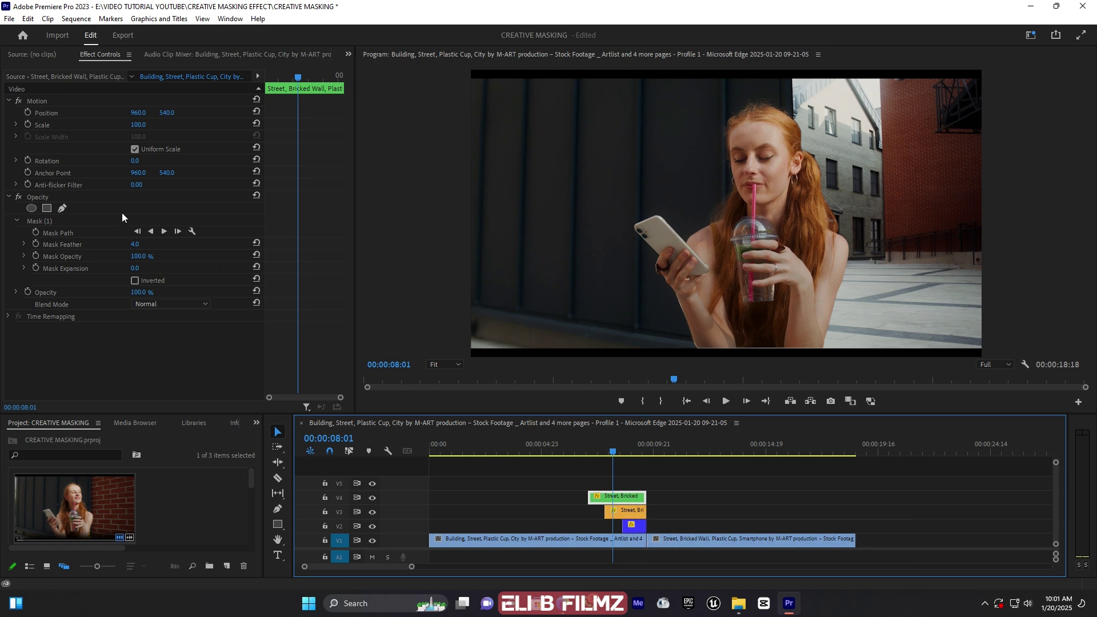
click(27, 113)
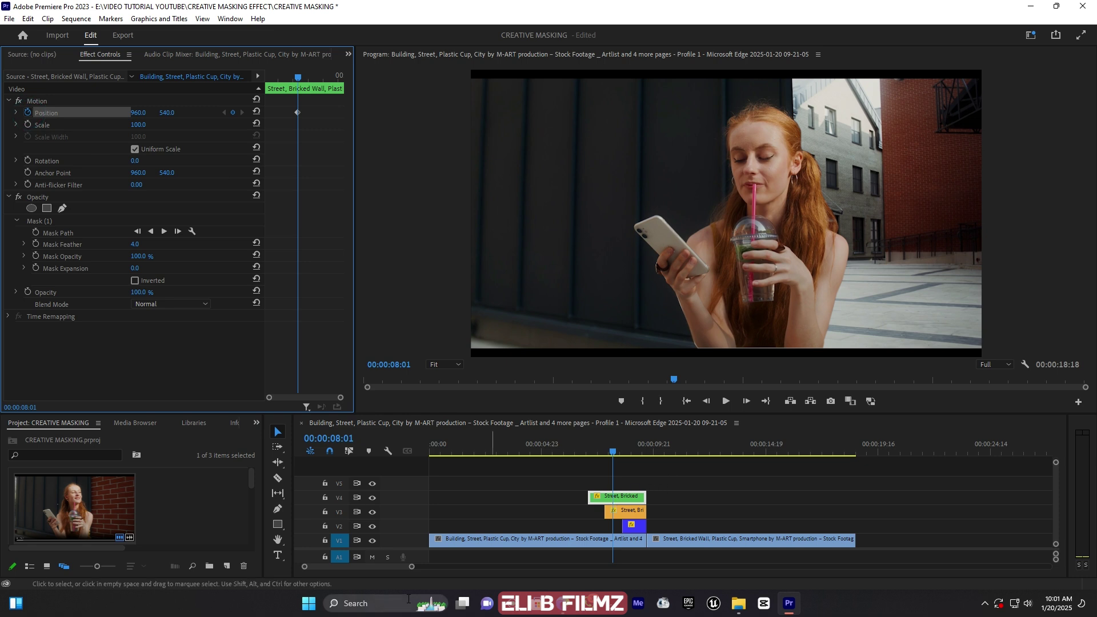
drag(412, 566, 353, 566)
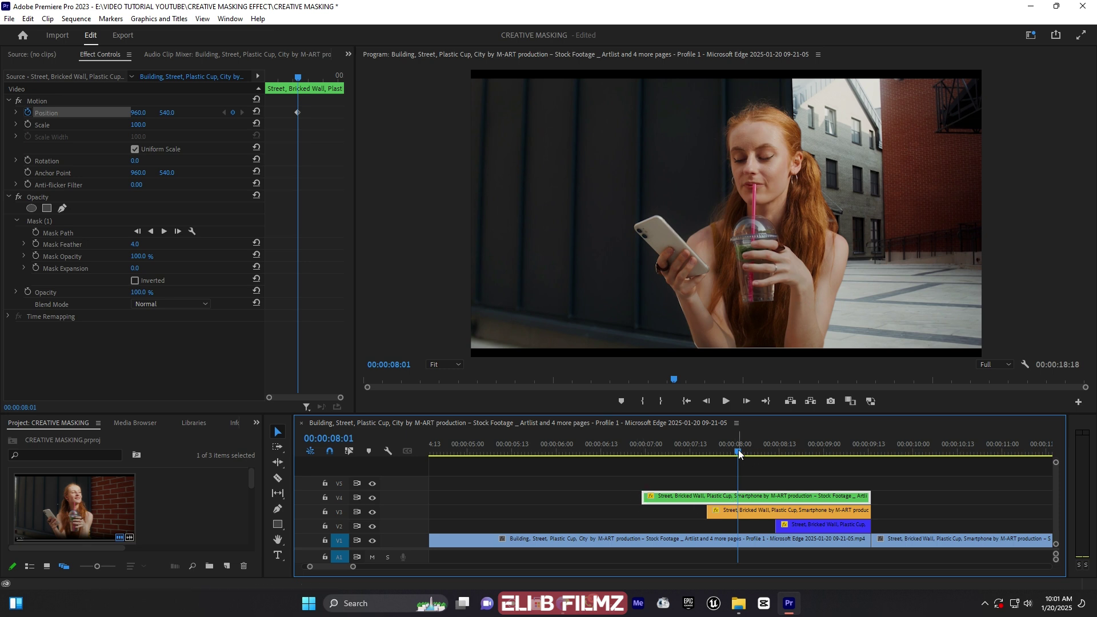
drag(739, 453, 647, 454)
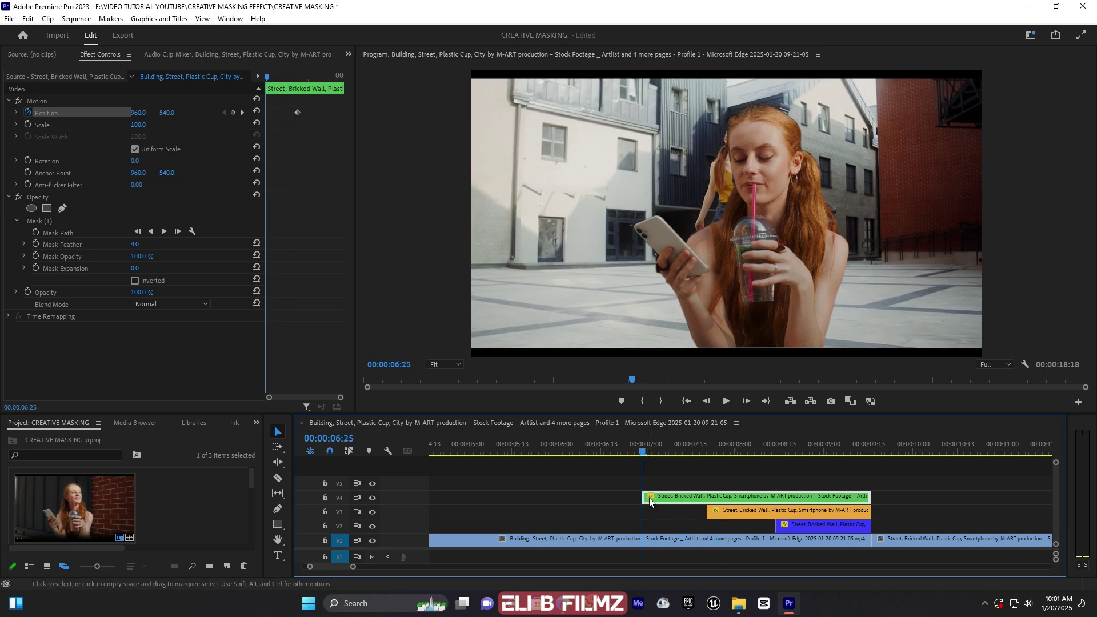
drag(163, 113, 731, 113)
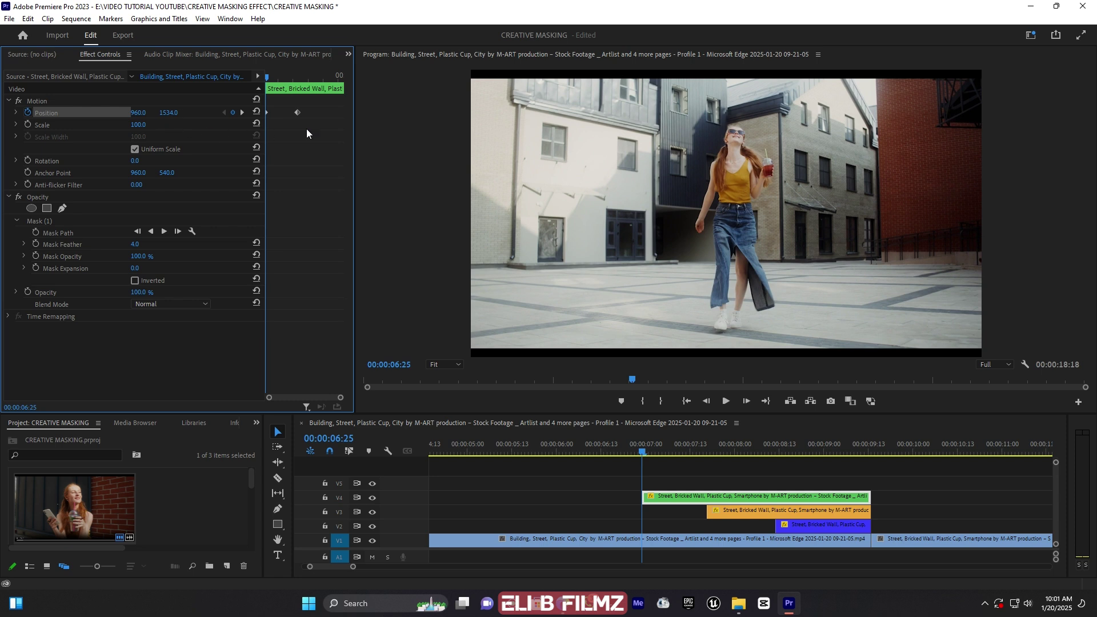
drag(332, 128, 264, 102)
right_click(297, 113)
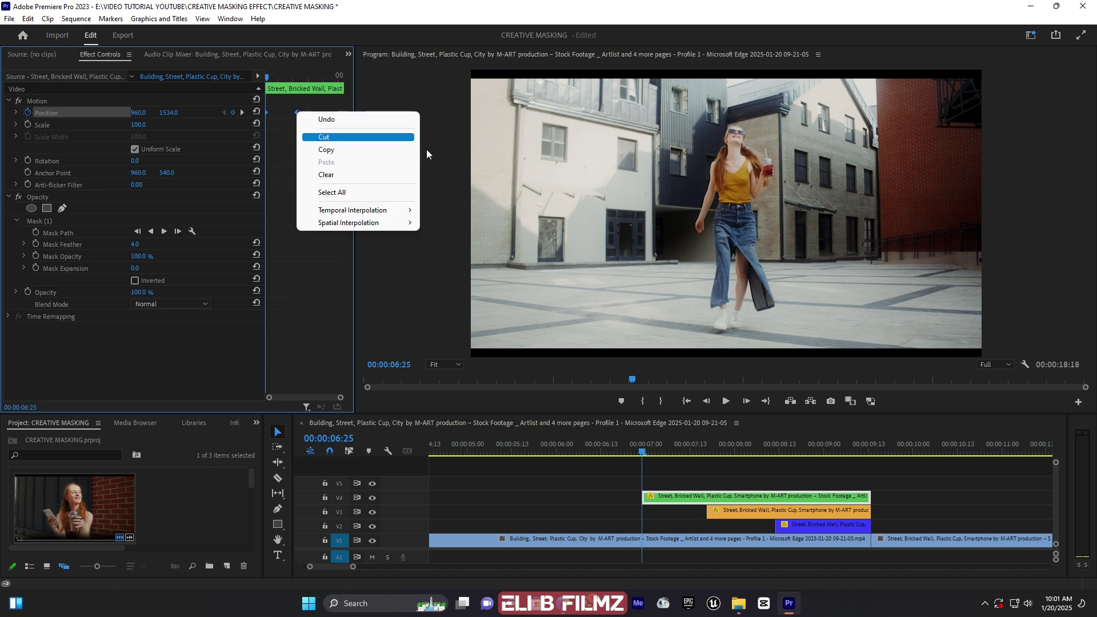
mouse_move(389, 212)
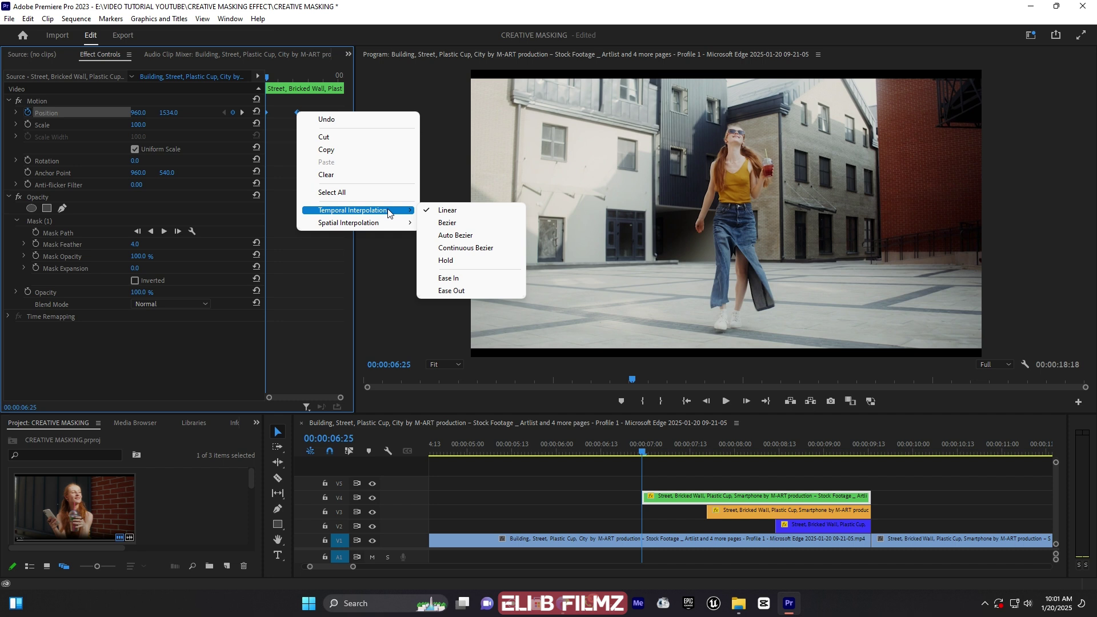
click(479, 278)
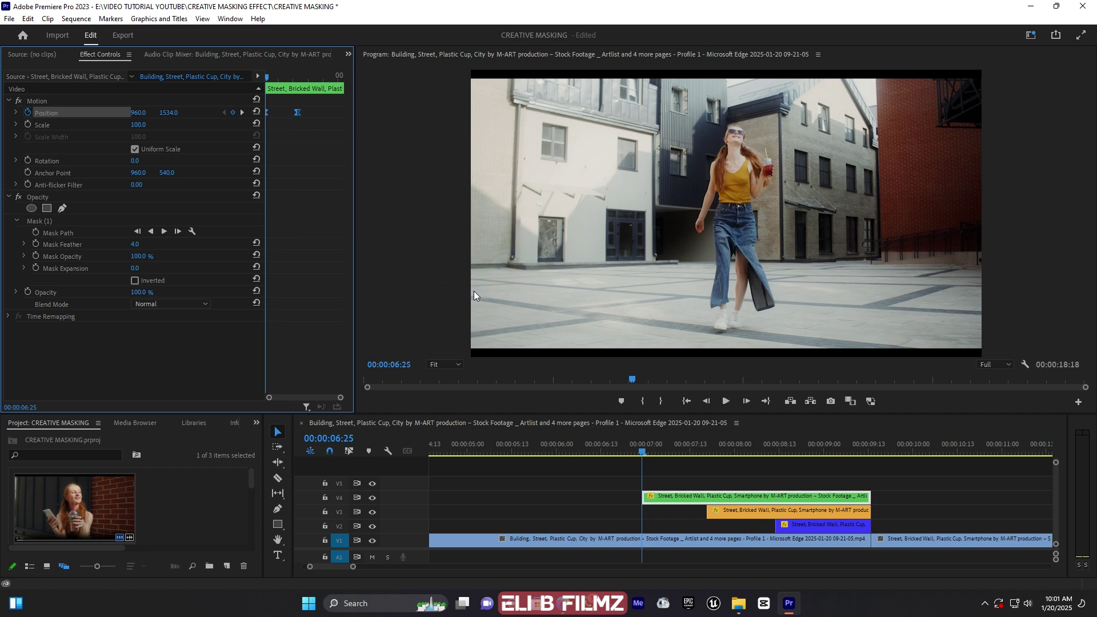
key(space)
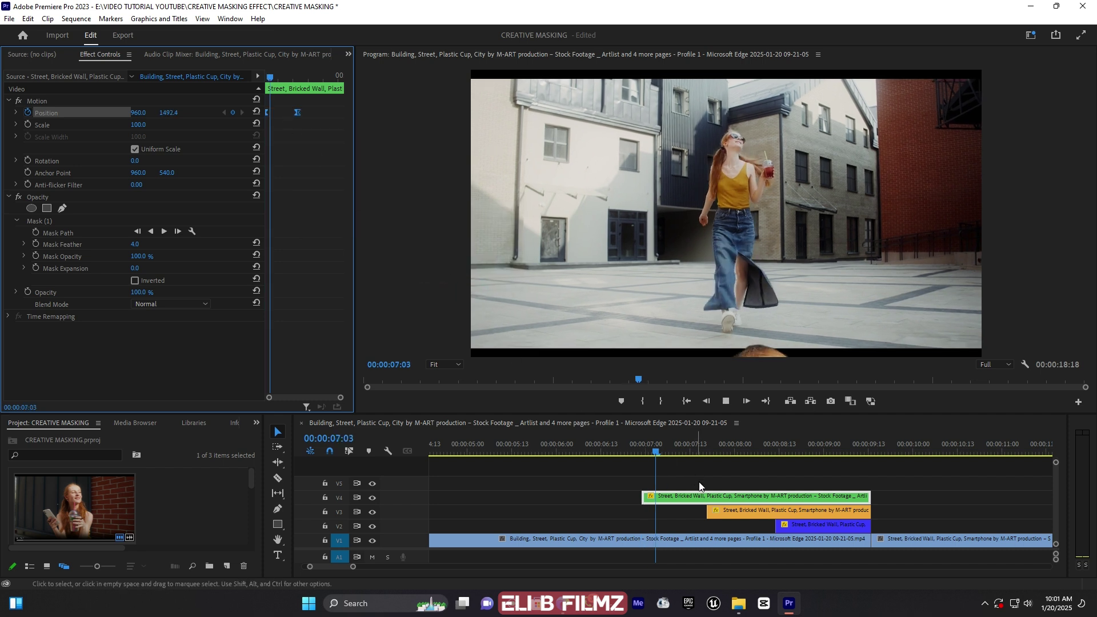
key(space)
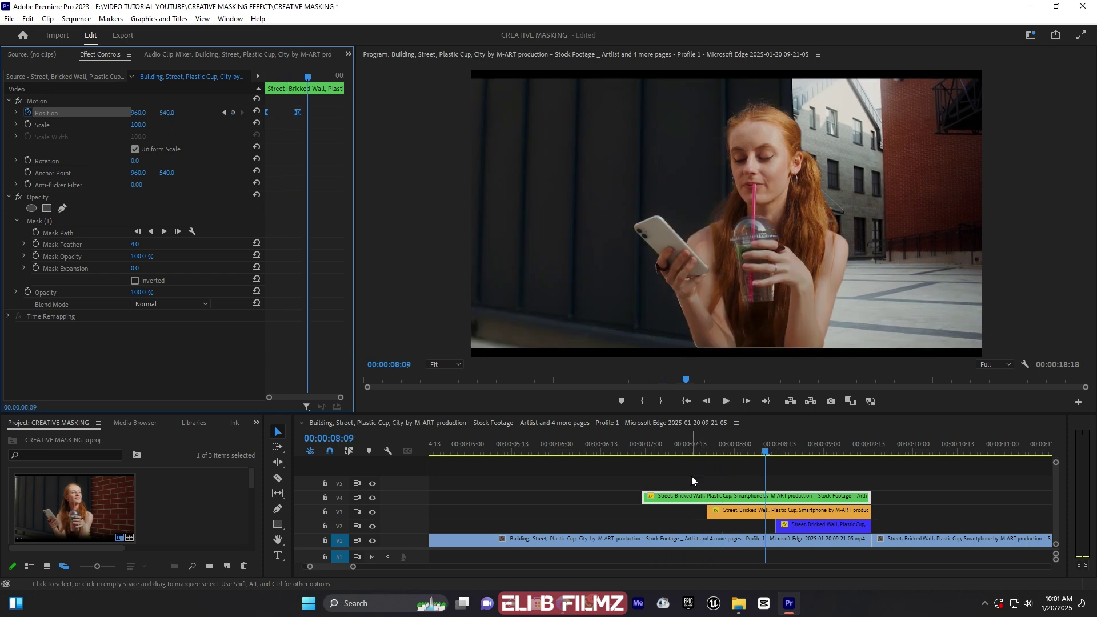
mouse_move(683, 455)
mouse_down()
mouse_move(668, 453)
mouse_move(678, 455)
mouse_up()
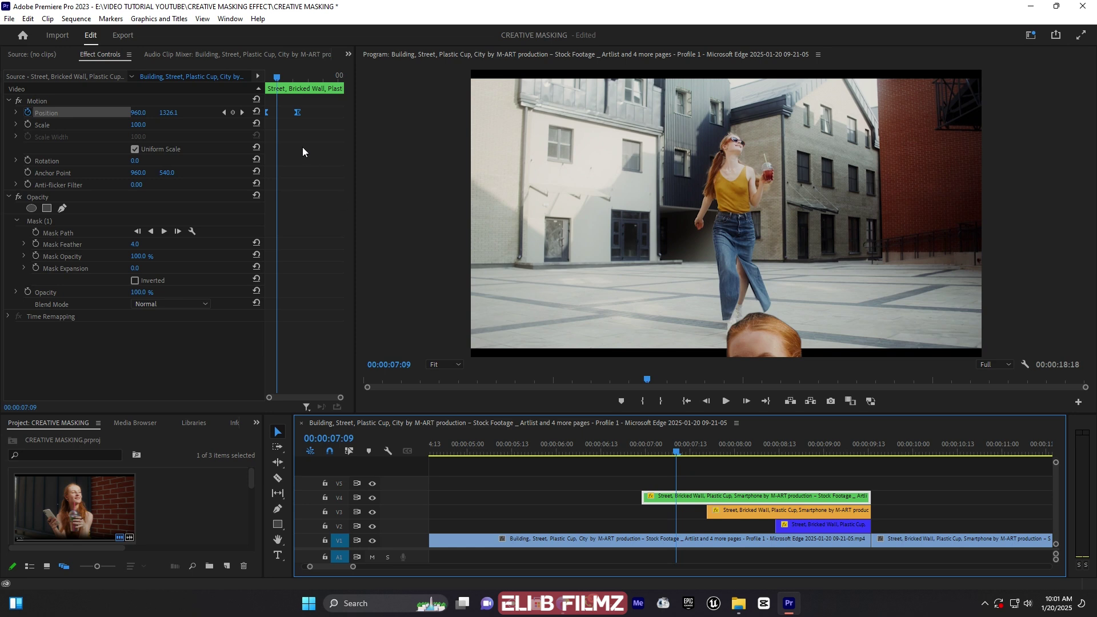
click(301, 168)
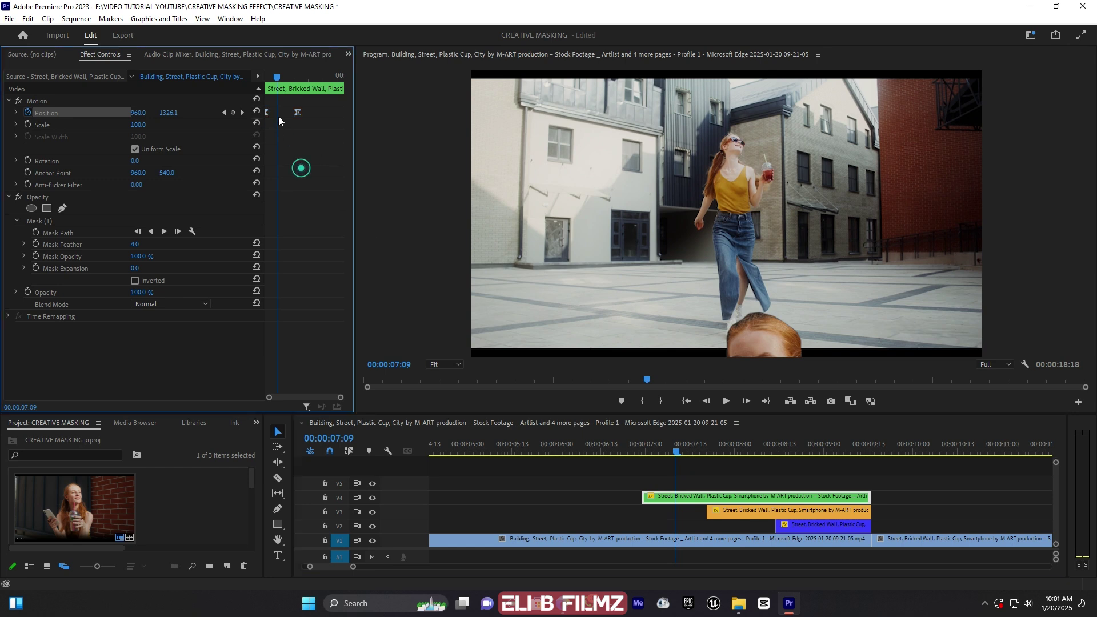
drag(267, 113, 260, 102)
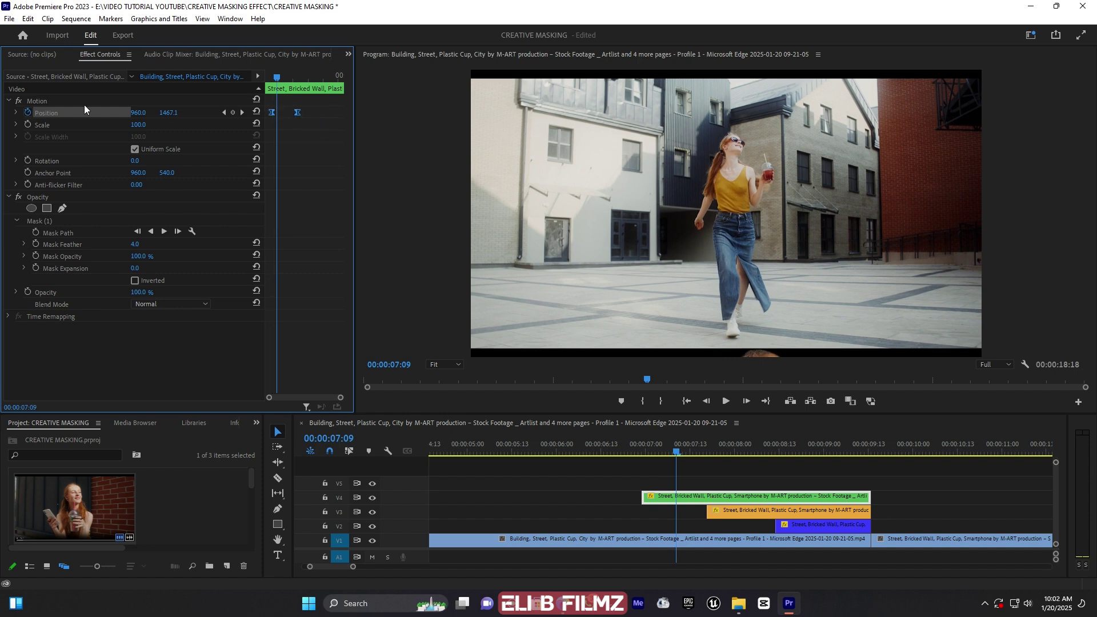
click(15, 113)
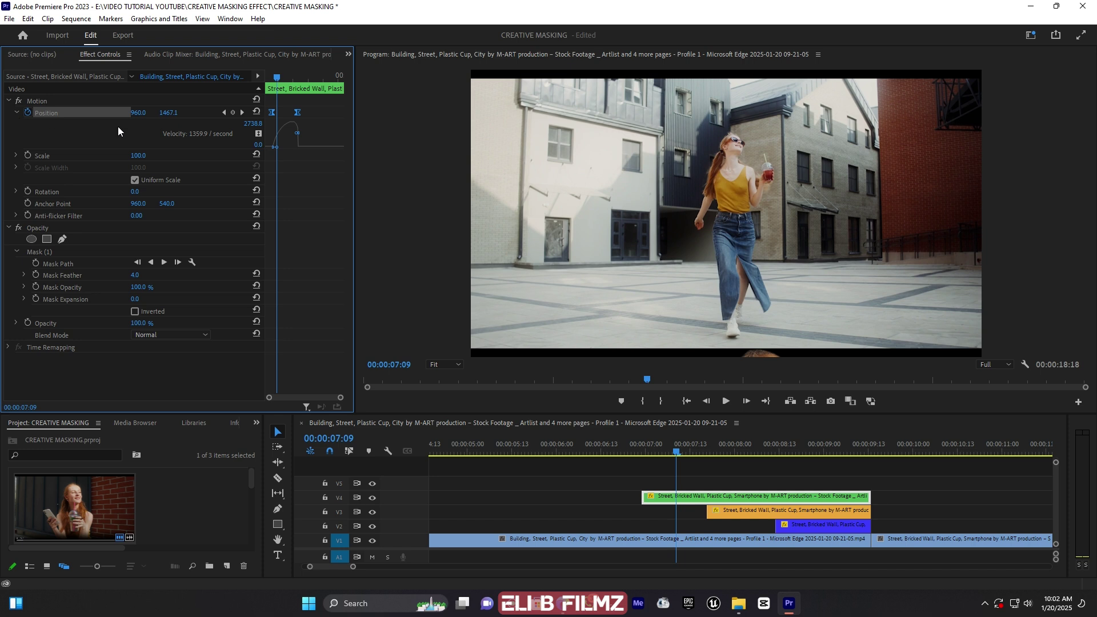
drag(297, 135, 285, 147)
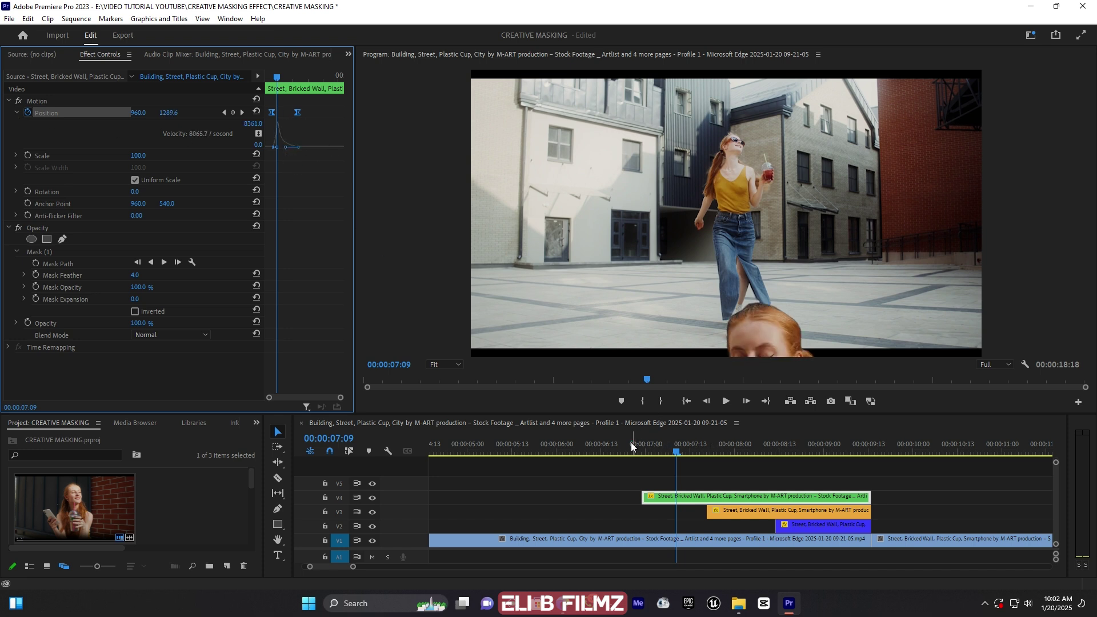
click(632, 444)
key(space)
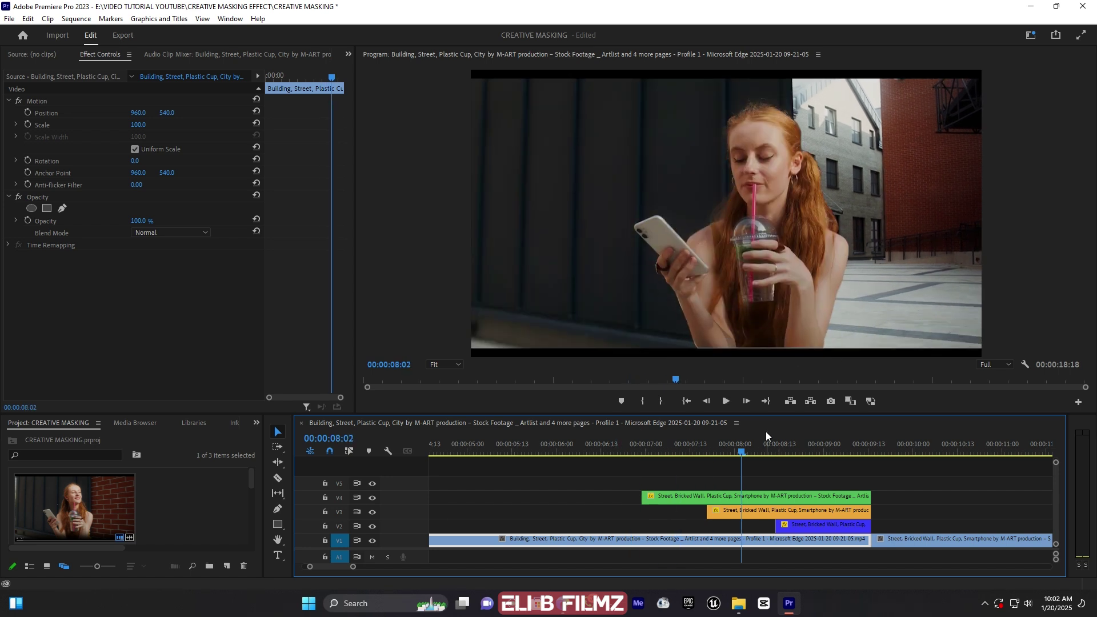
click(620, 437)
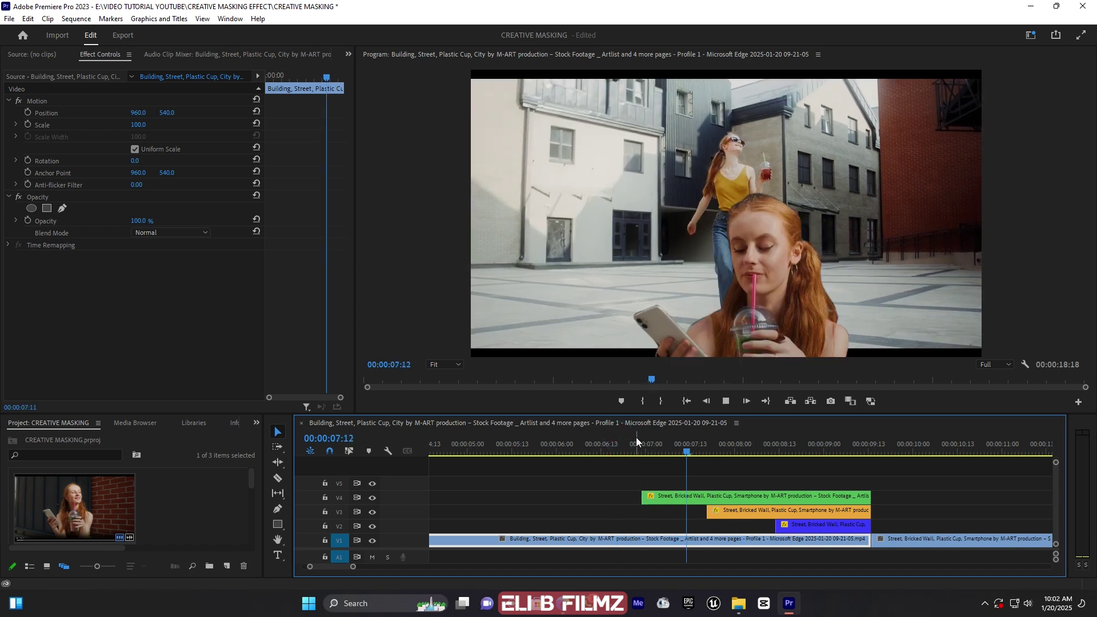
mouse_move(702, 449)
mouse_down()
mouse_move(759, 452)
mouse_move(708, 463)
mouse_up()
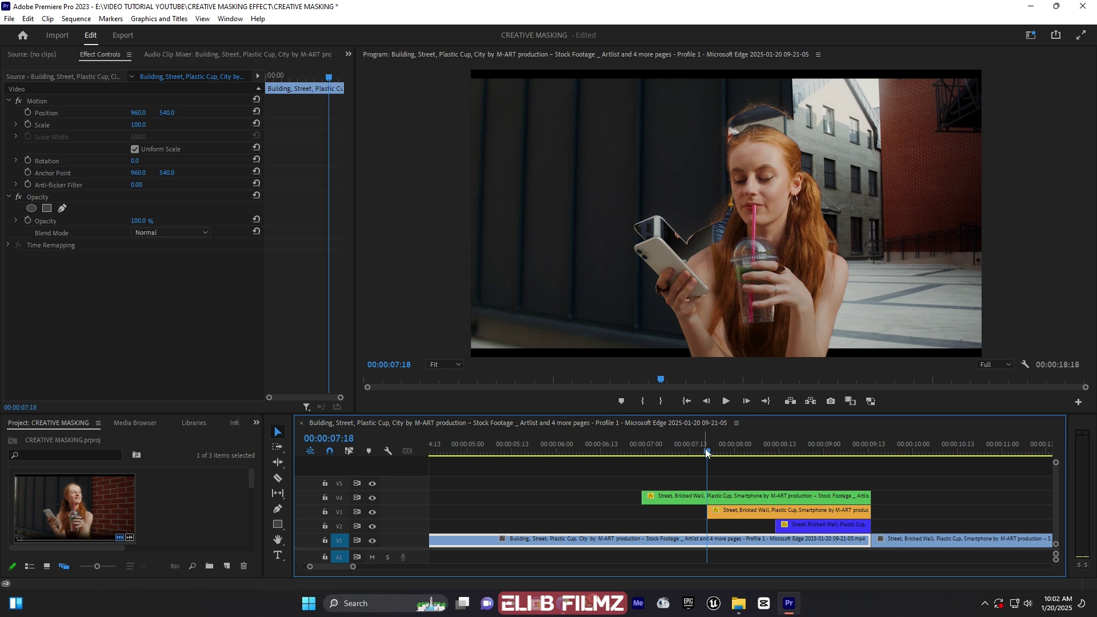
drag(708, 452, 772, 452)
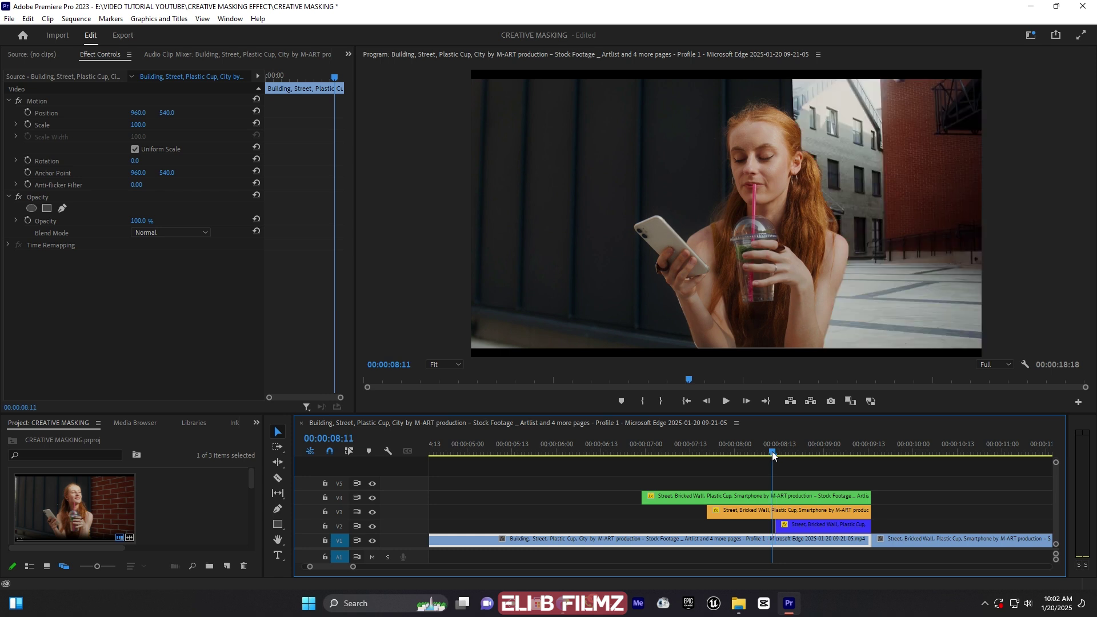
Keyframe the V3 clip's Position at 08:11 and set X to -402 at 07:23
click(784, 516)
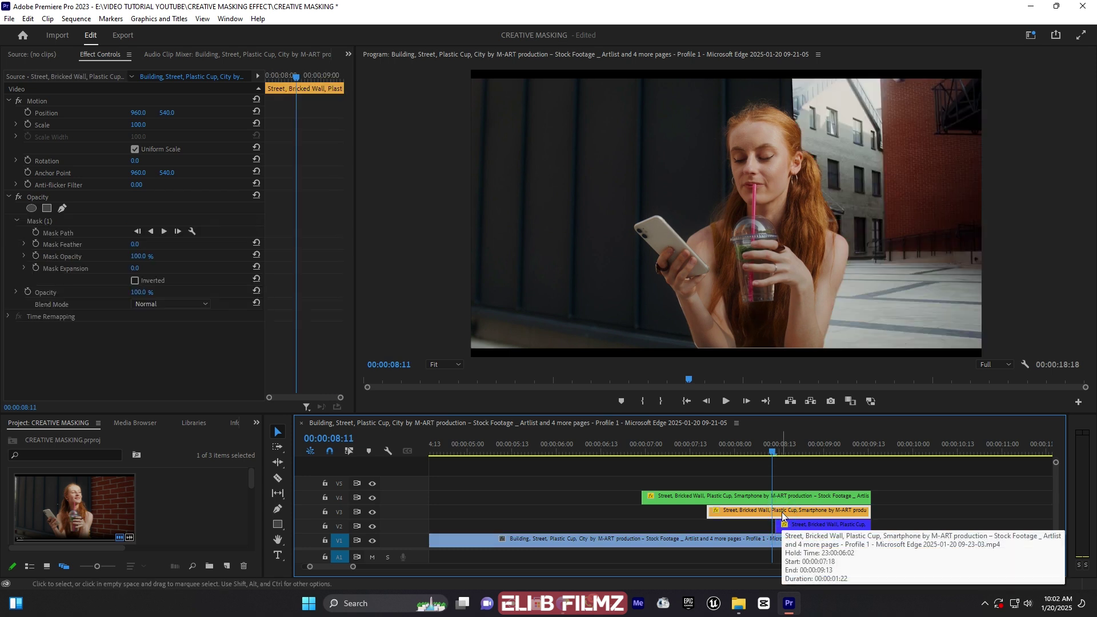
click(28, 113)
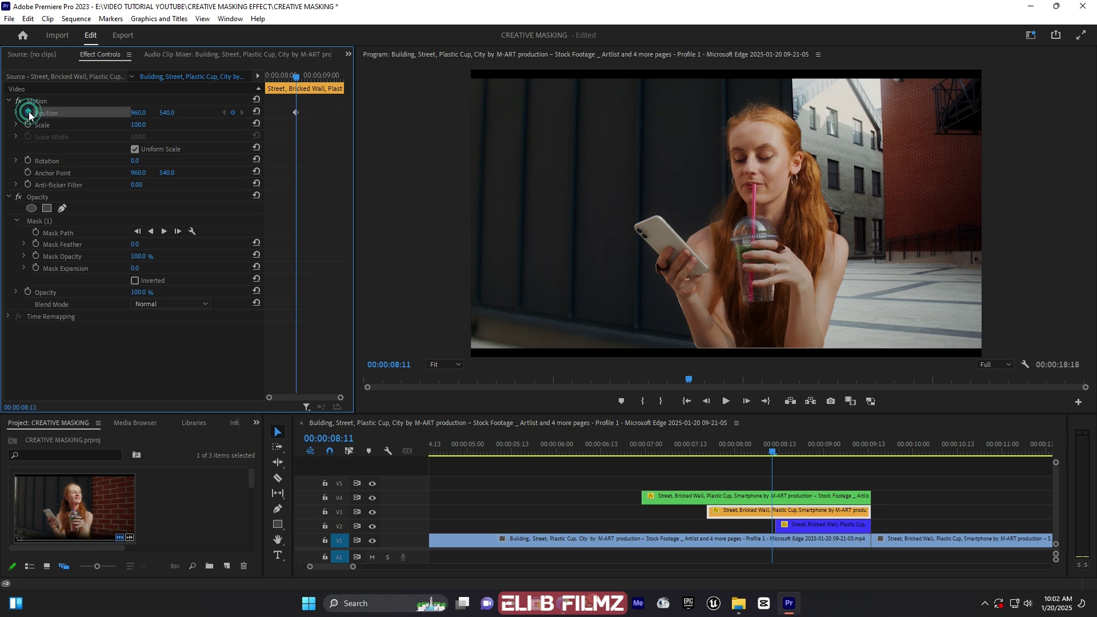
drag(295, 76, 273, 81)
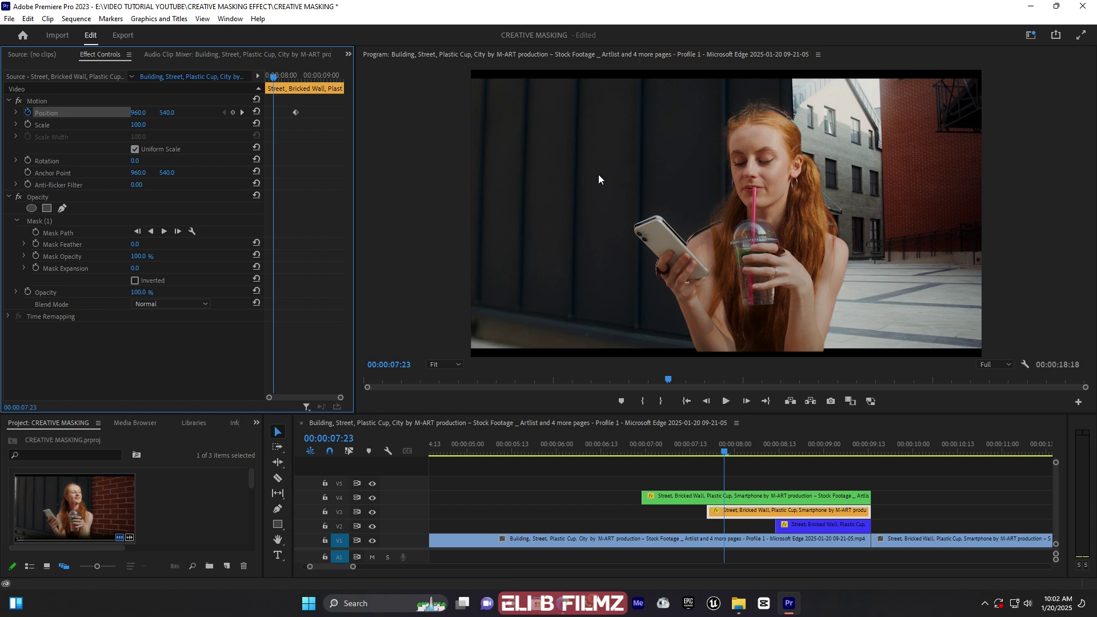
drag(143, 117, 57, 117)
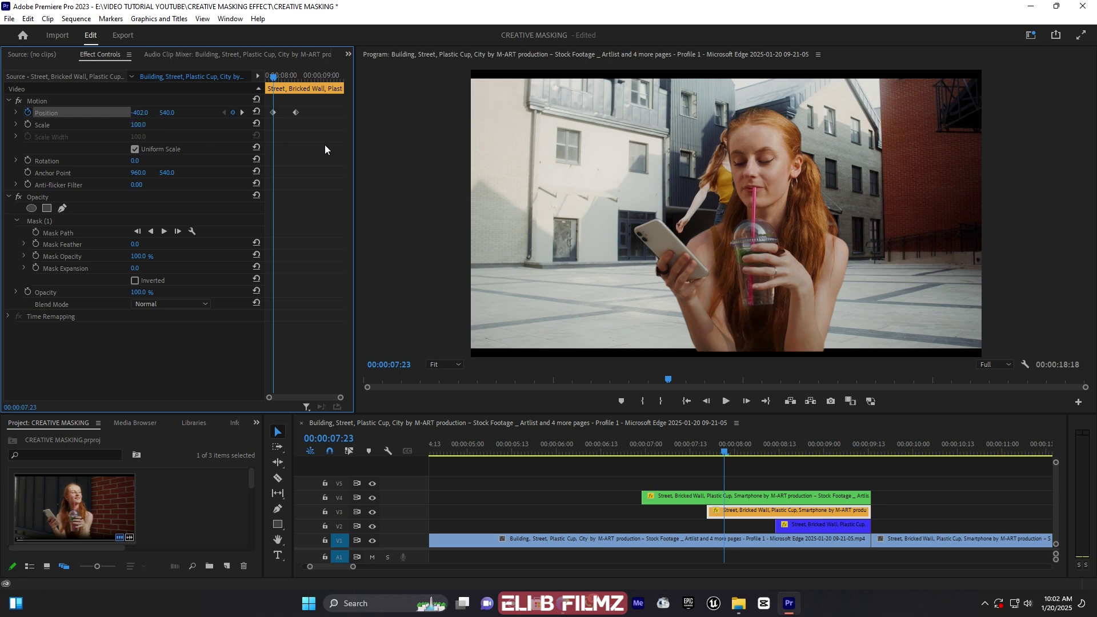
Apply Ease Out to both Position keyframes and steepen the velocity curve for a fast start
drag(326, 129, 265, 103)
right_click(274, 116)
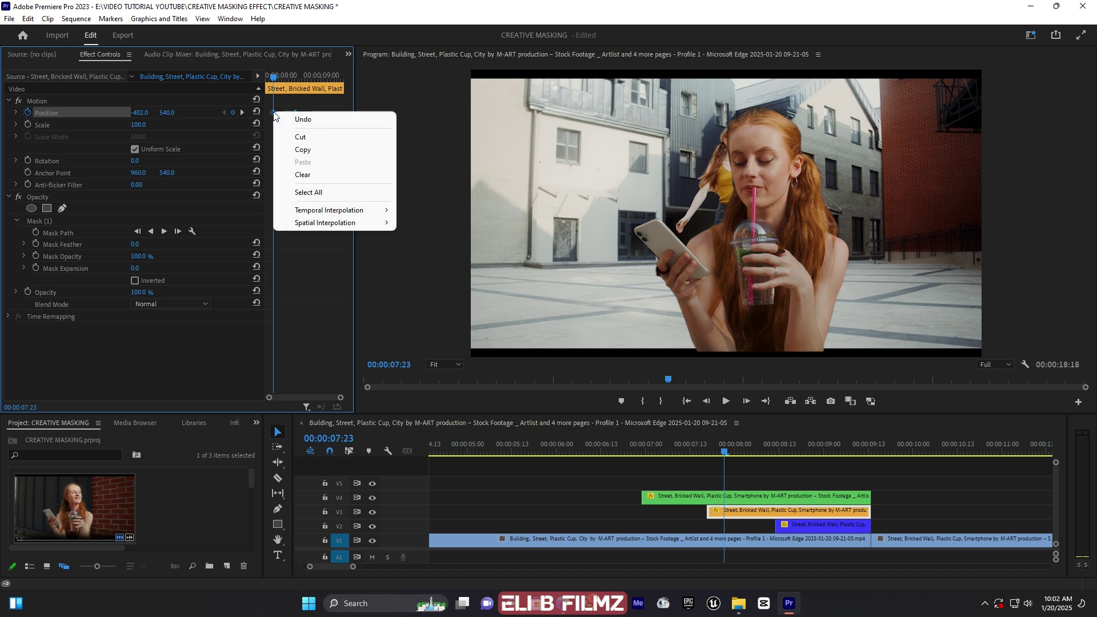
mouse_move(369, 213)
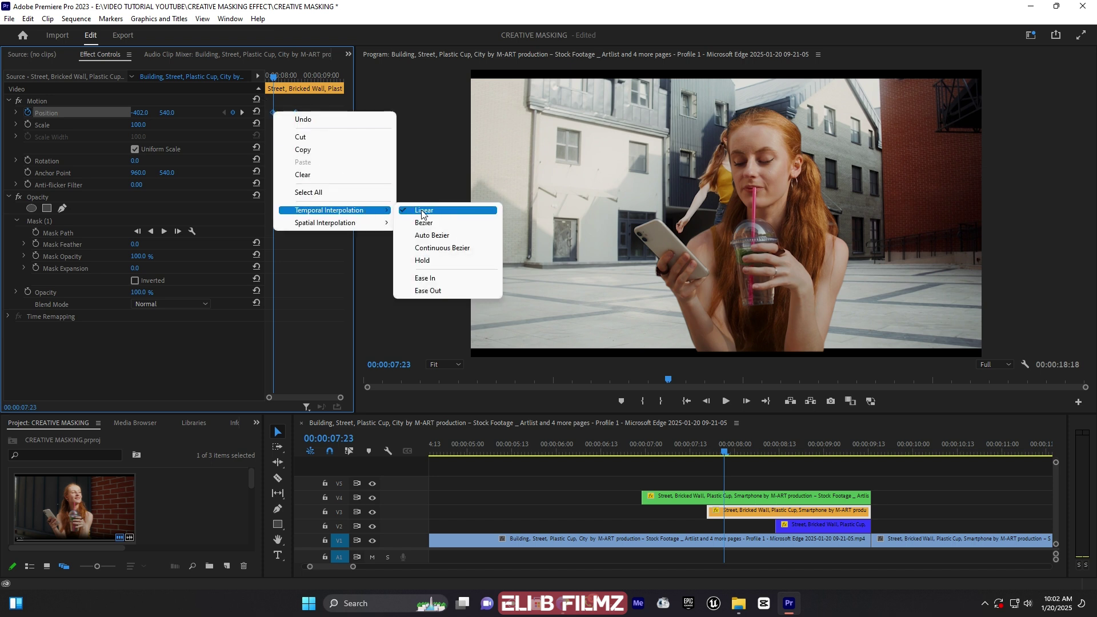
click(454, 292)
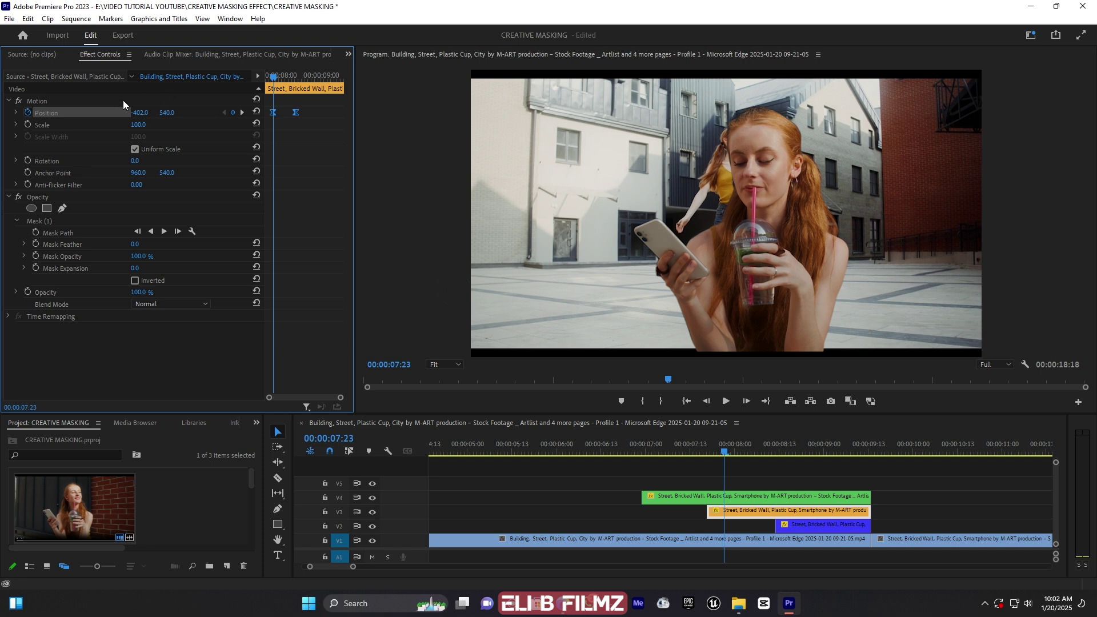
click(15, 113)
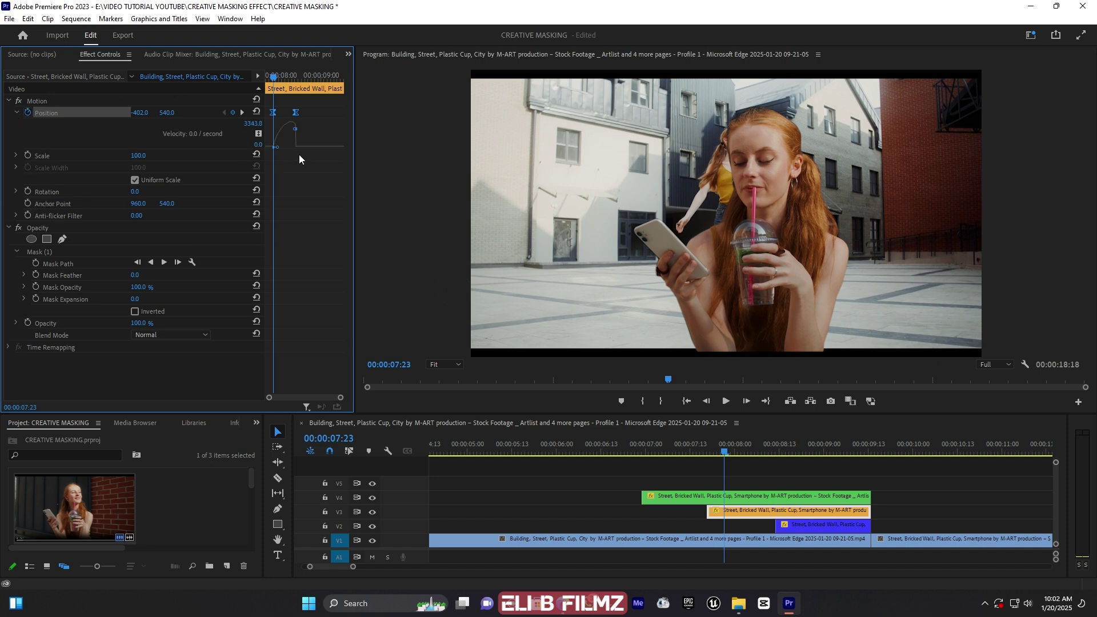
drag(295, 132, 284, 152)
Replay the new slide-in transition from before its start, then stop
click(629, 438)
key(space)
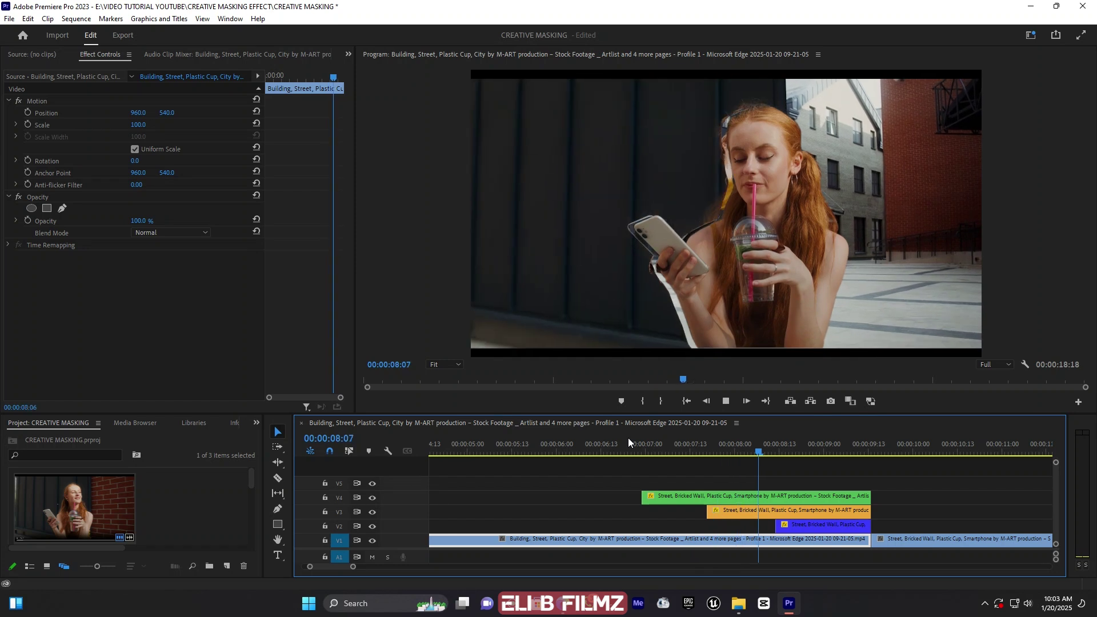
key(space)
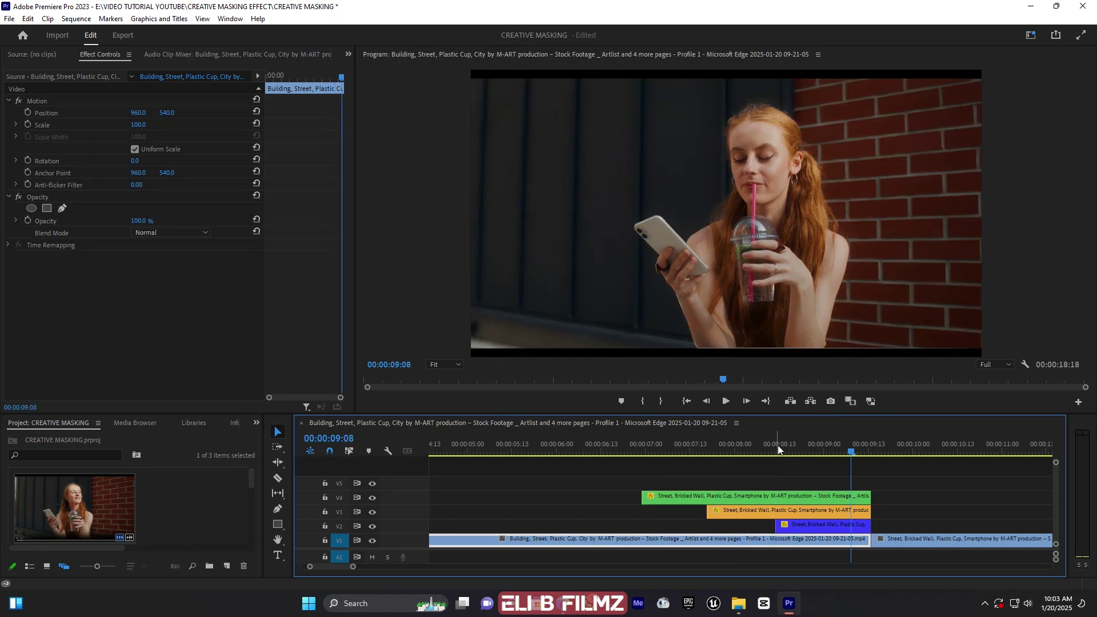
Select the V2 cutout clip and scrub the playhead around 00:00:08:13–08:19
drag(756, 447, 811, 455)
click(809, 526)
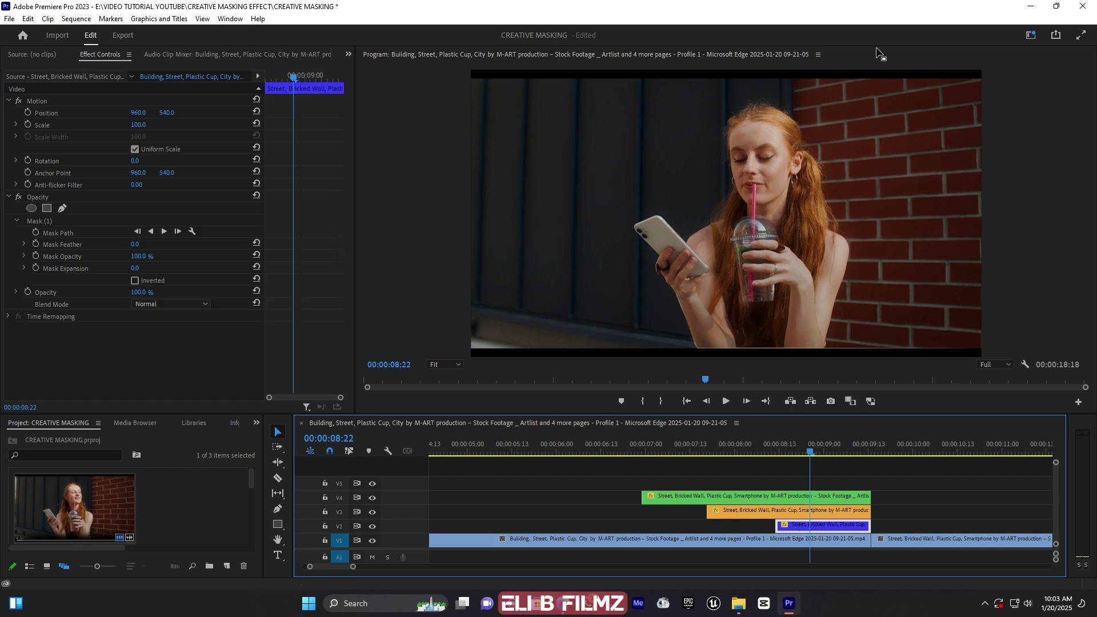
drag(798, 458, 779, 453)
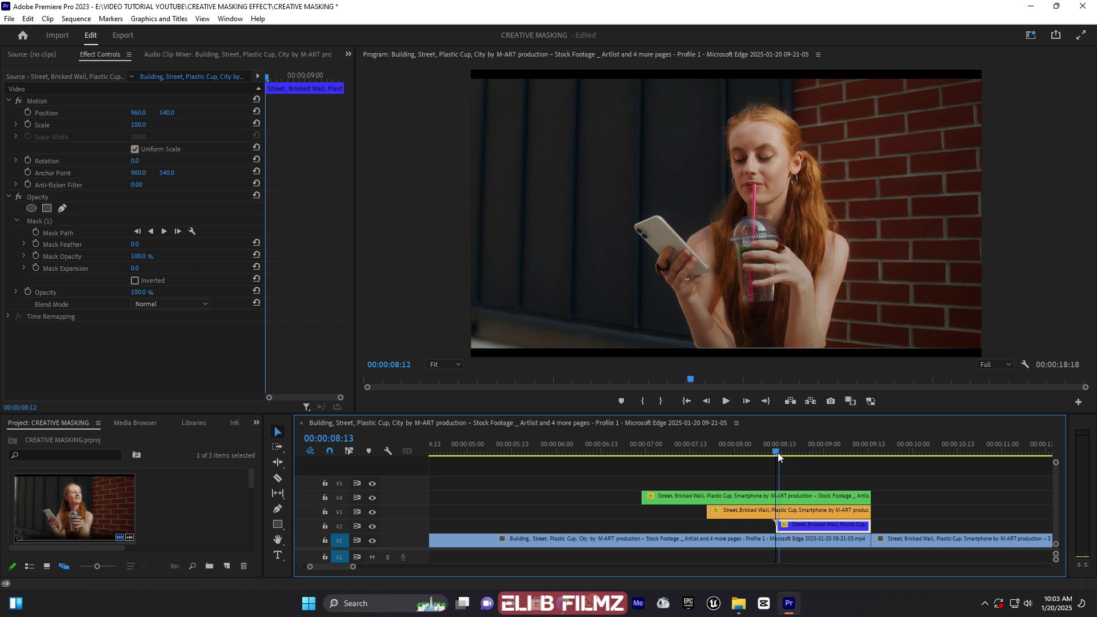
drag(779, 454, 810, 454)
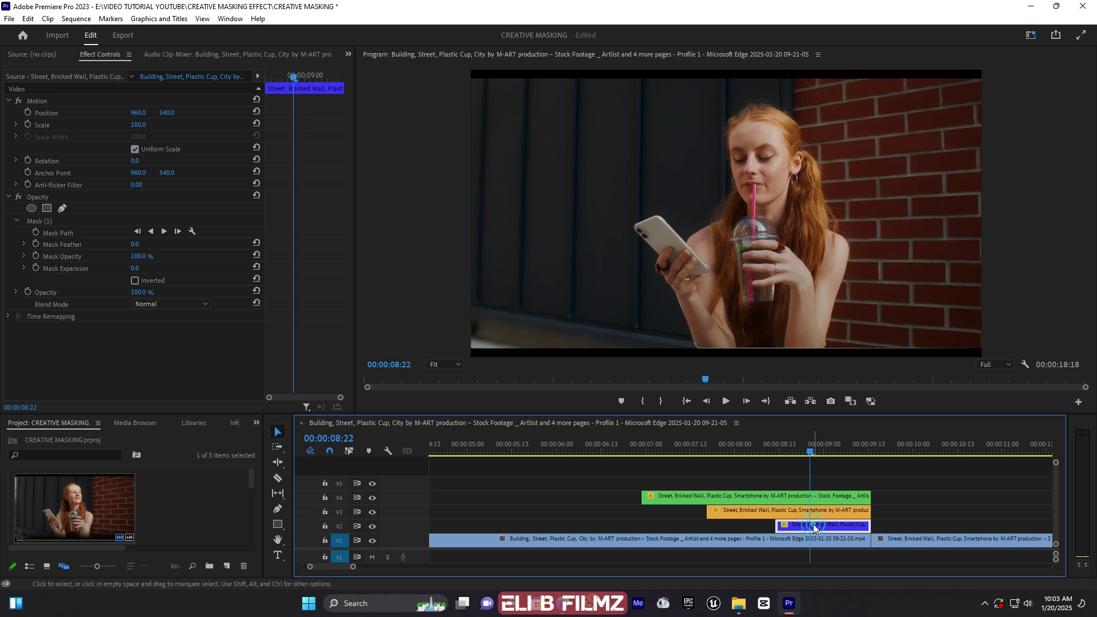
Keyframe the V2 cutout's Position, raising it to Y -558 at 00:00:08:15
click(26, 116)
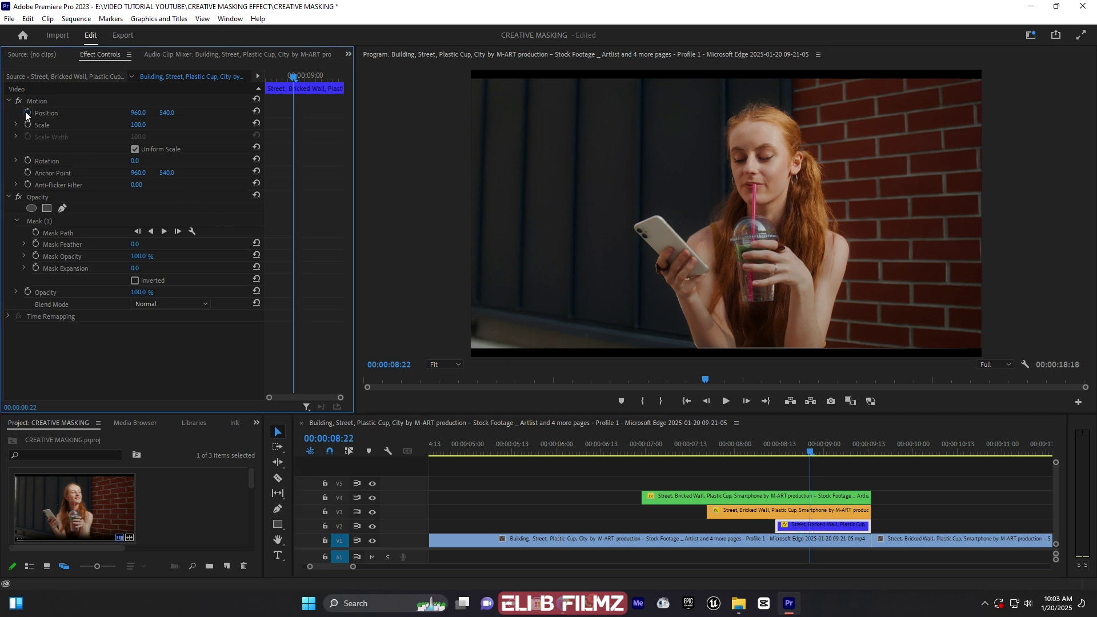
click(27, 113)
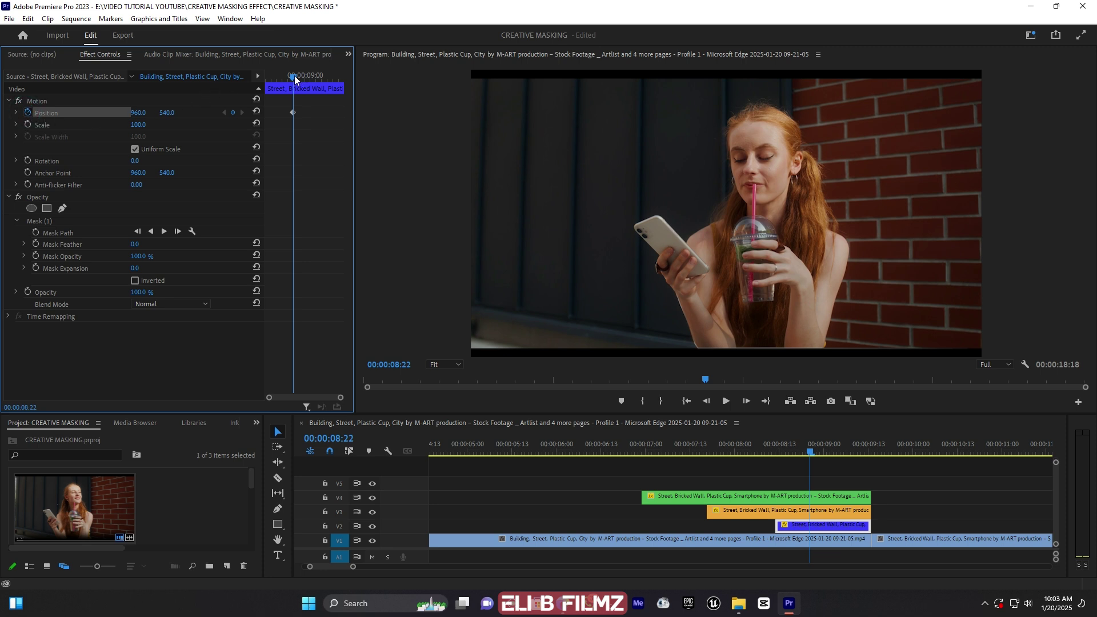
drag(293, 79, 277, 85)
key(Left)
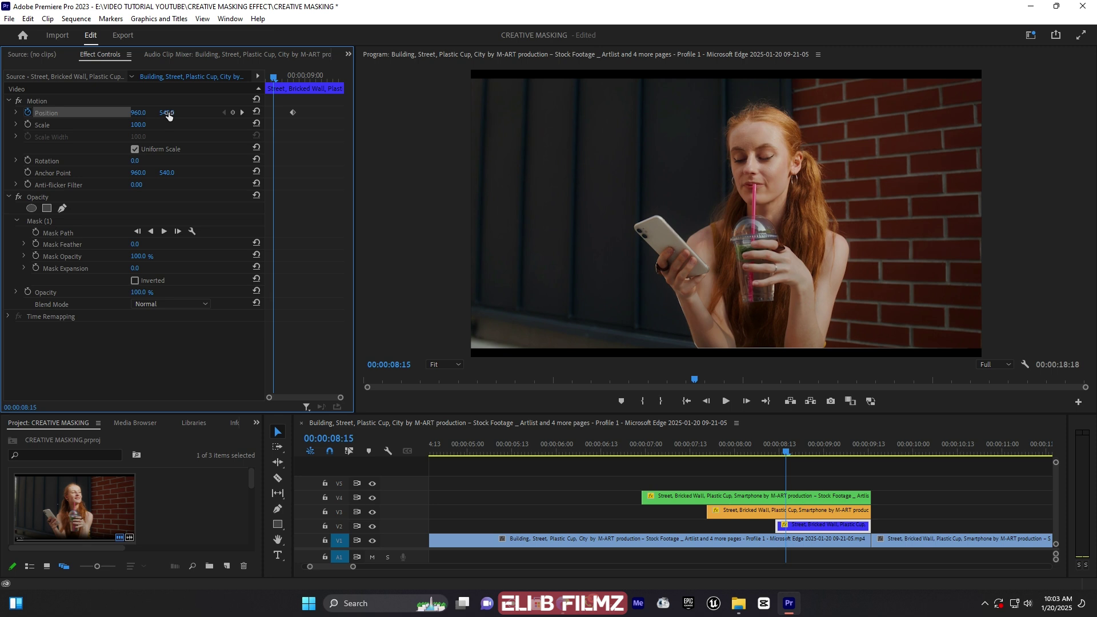
mouse_move(167, 113)
mouse_down()
mouse_move(104, 112)
mouse_move(166, 113)
mouse_up()
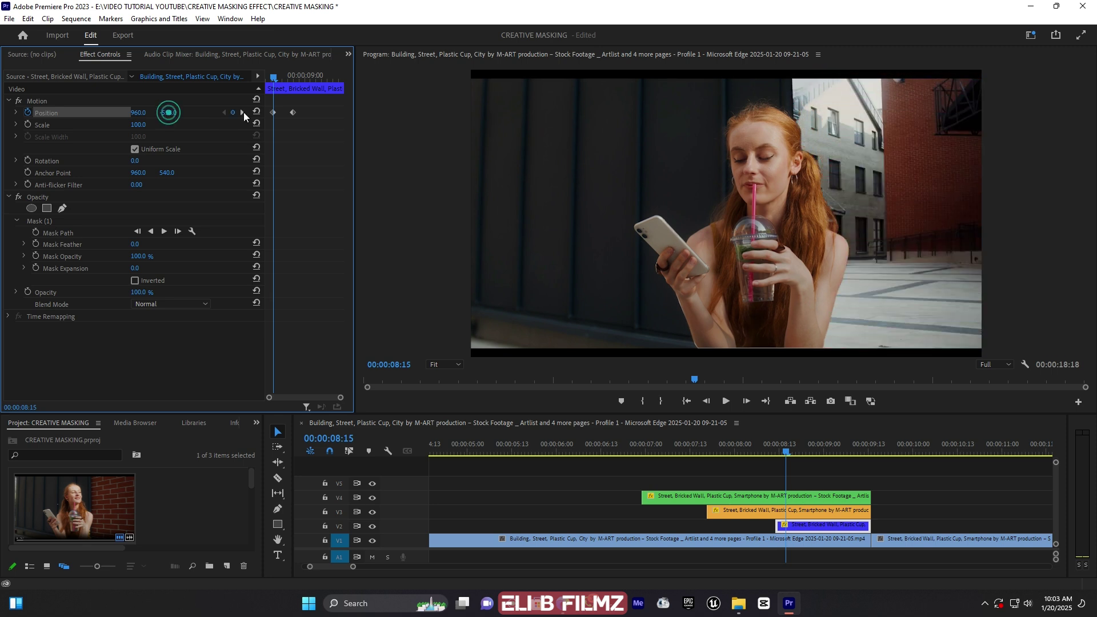
Ease Out both Position keyframes, steepen the velocity curve, and replay the staggered transition
drag(321, 131, 270, 112)
right_click(293, 112)
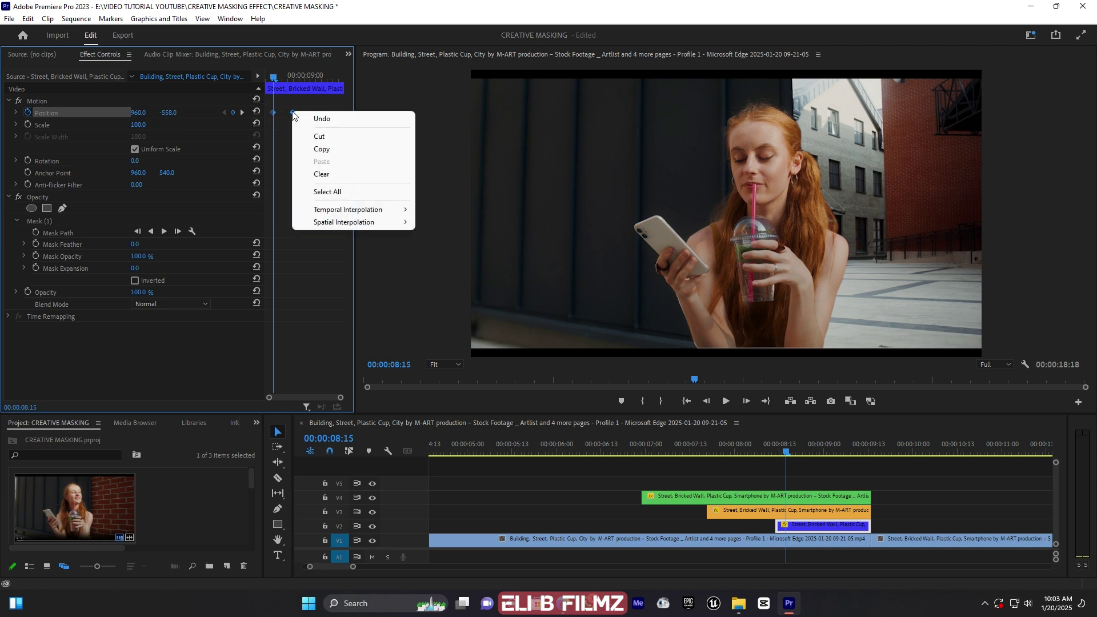
mouse_move(375, 213)
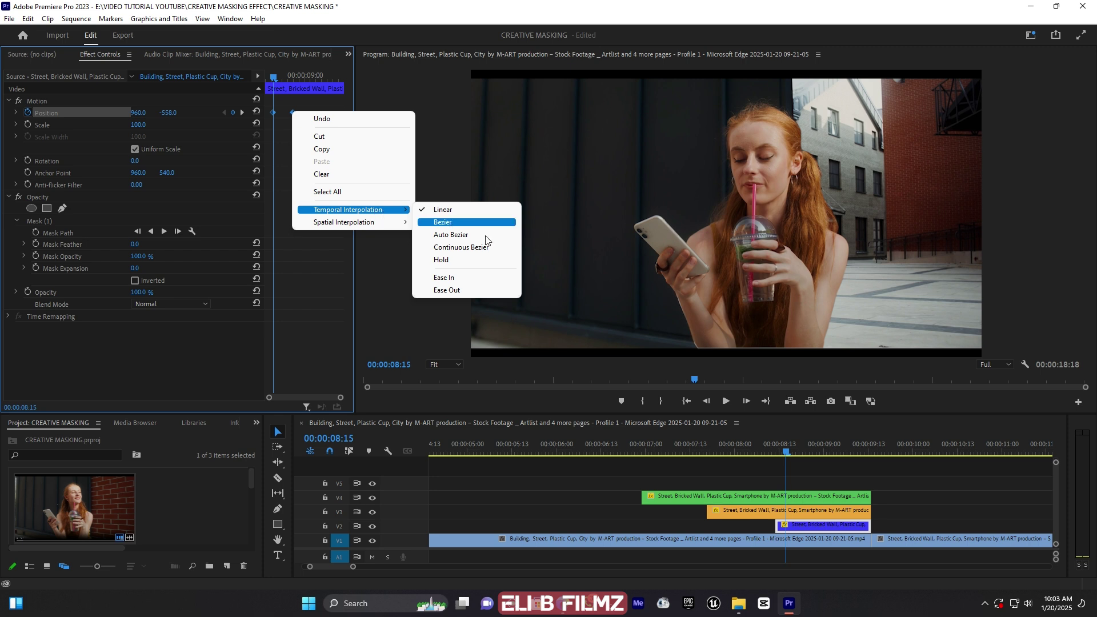
click(473, 288)
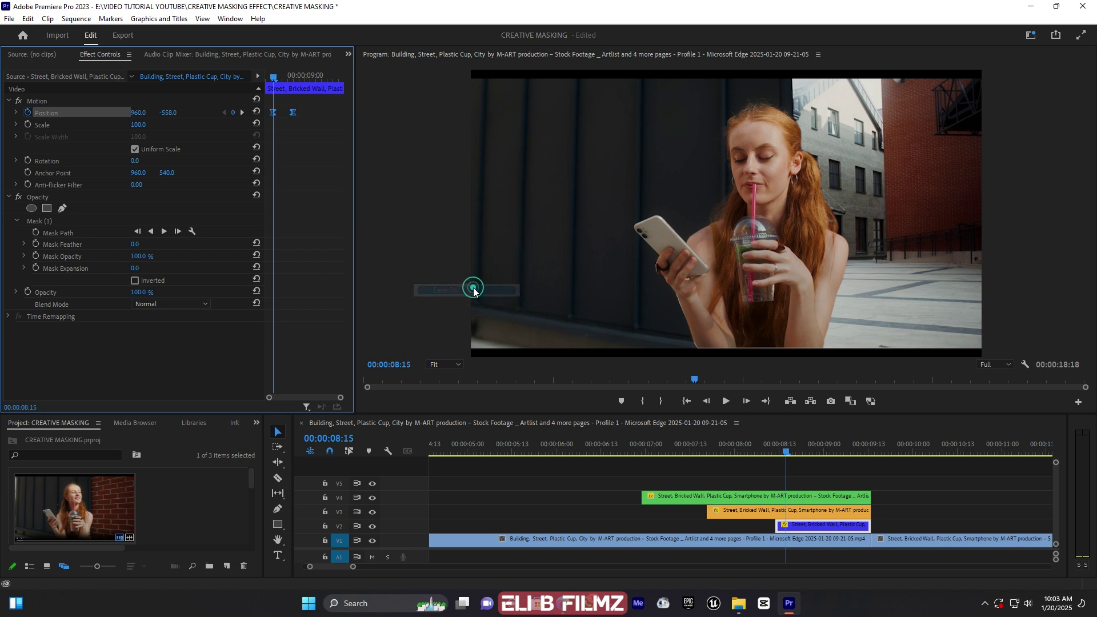
click(16, 113)
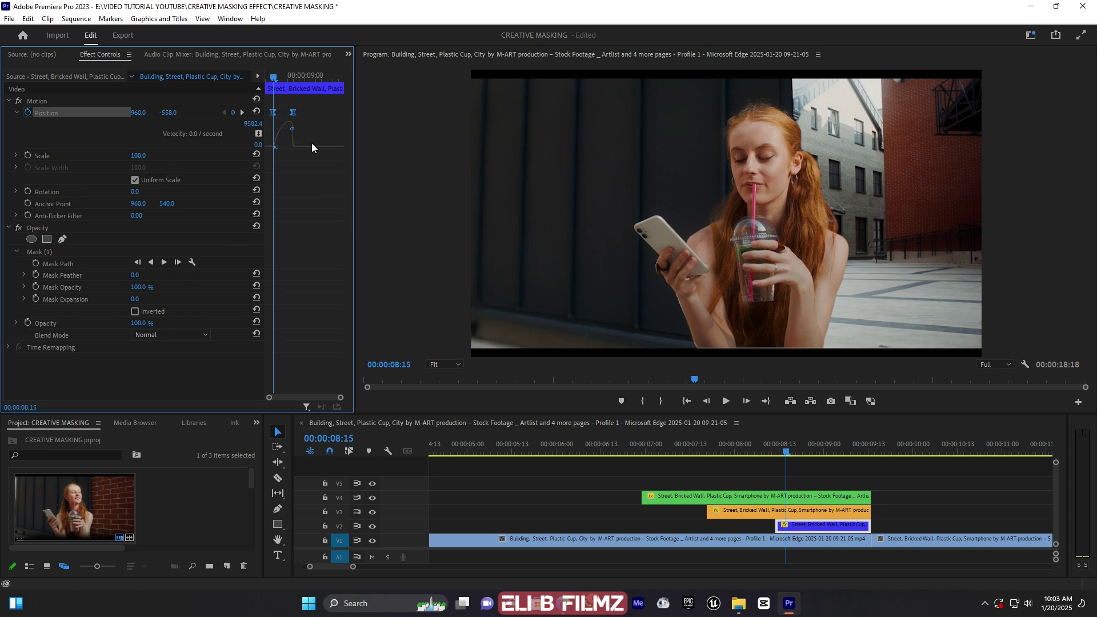
drag(292, 131, 294, 170)
click(630, 444)
key(space)
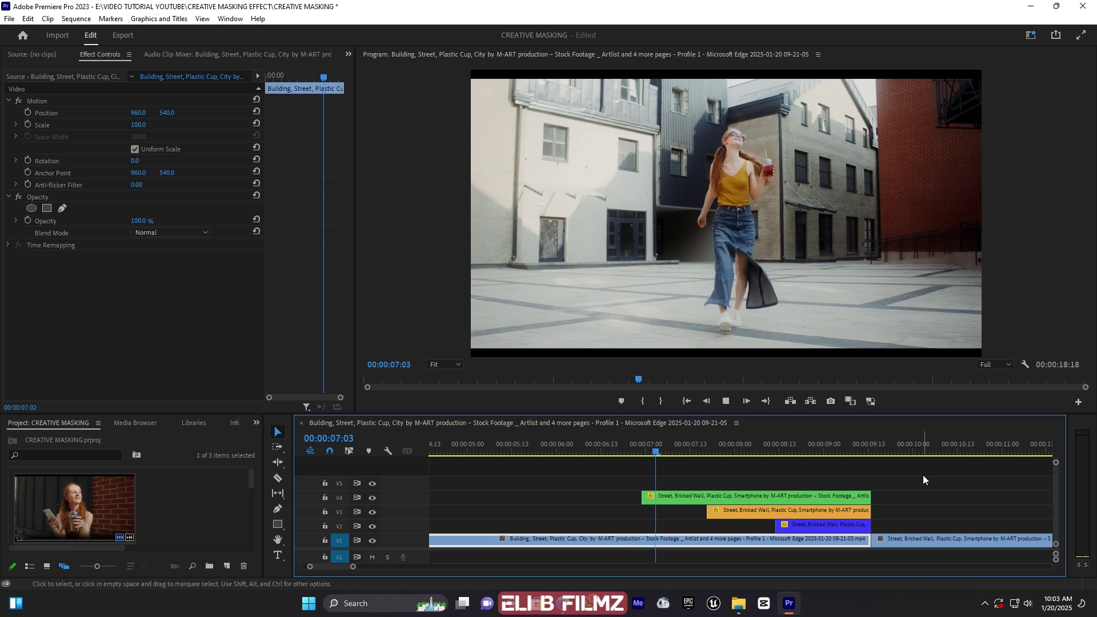